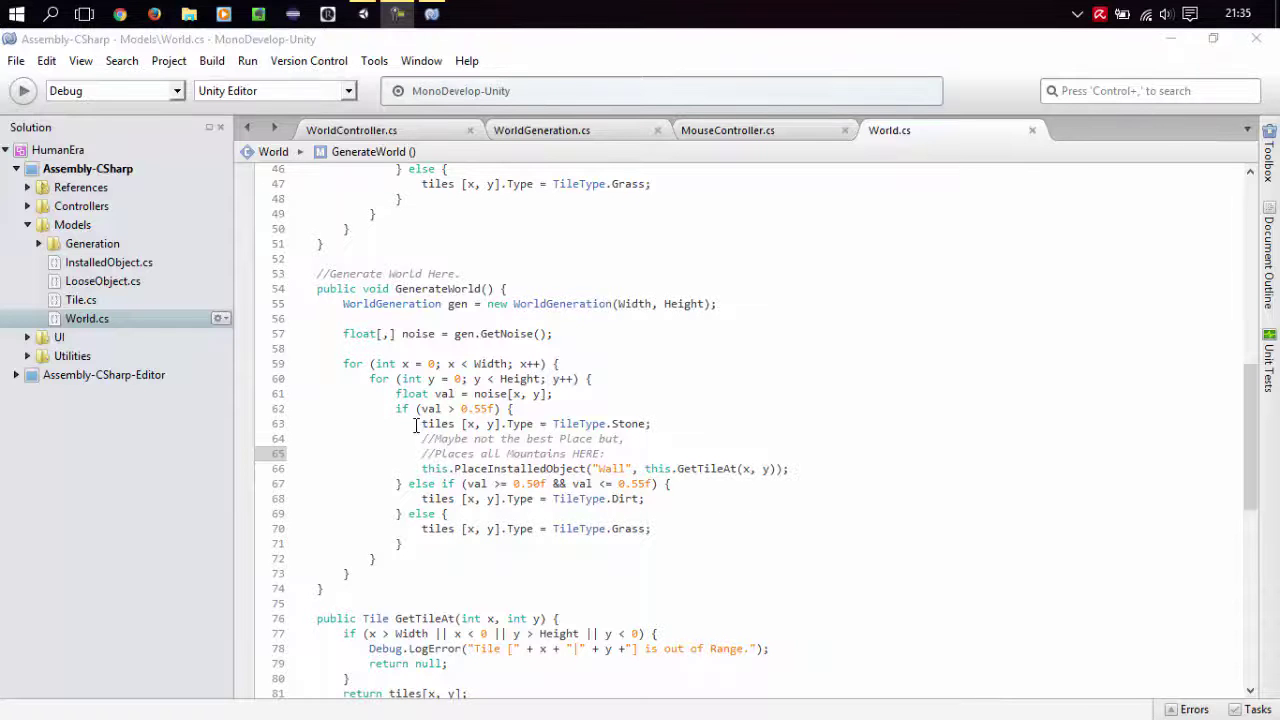
Review the Wall placement lines 63–66 in World.cs, then switch to the Unity editor.
mouse_move(421, 424)
left_mouse_down()
mouse_move(754, 449)
mouse_move(790, 468)
left_mouse_up()
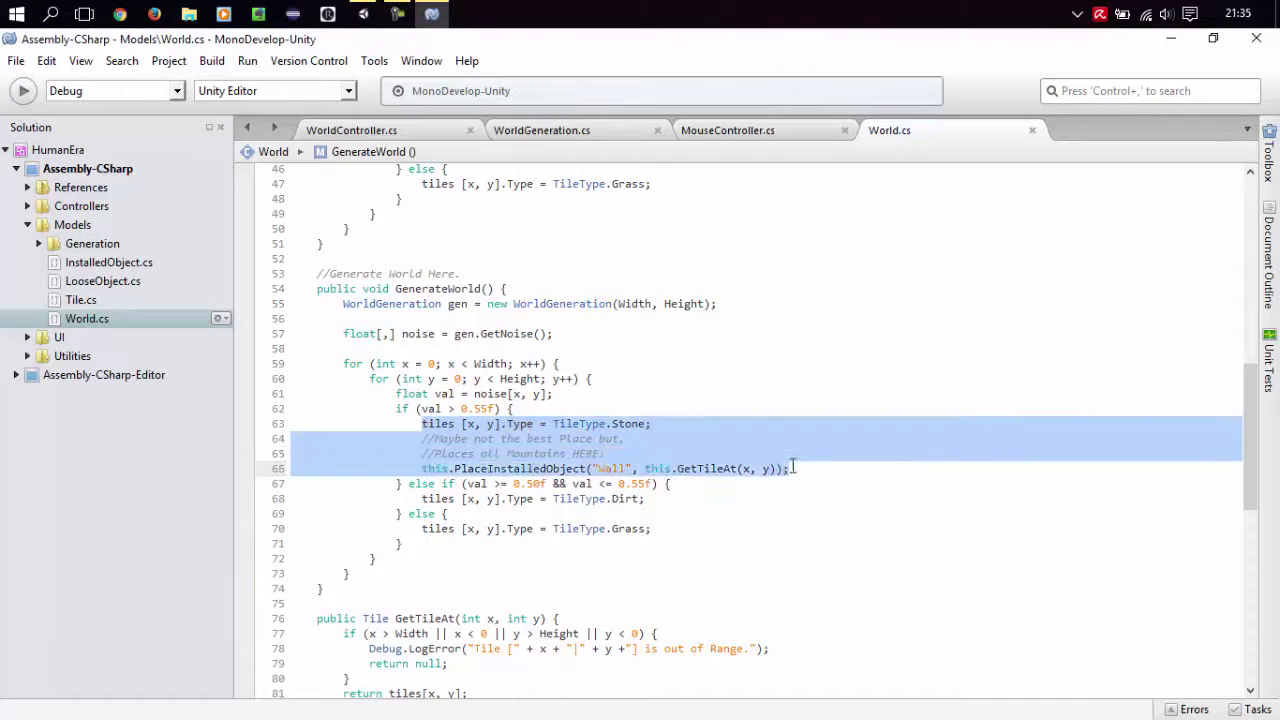
left_click(790, 468)
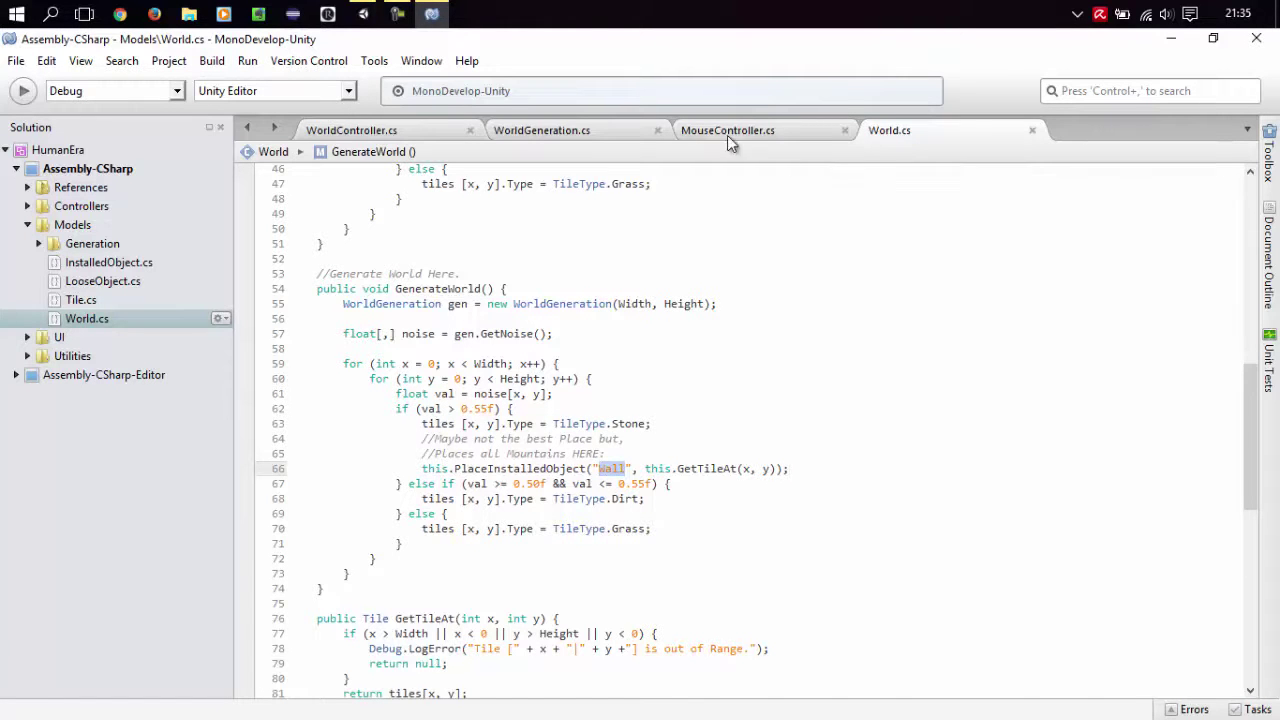
left_click(363, 14)
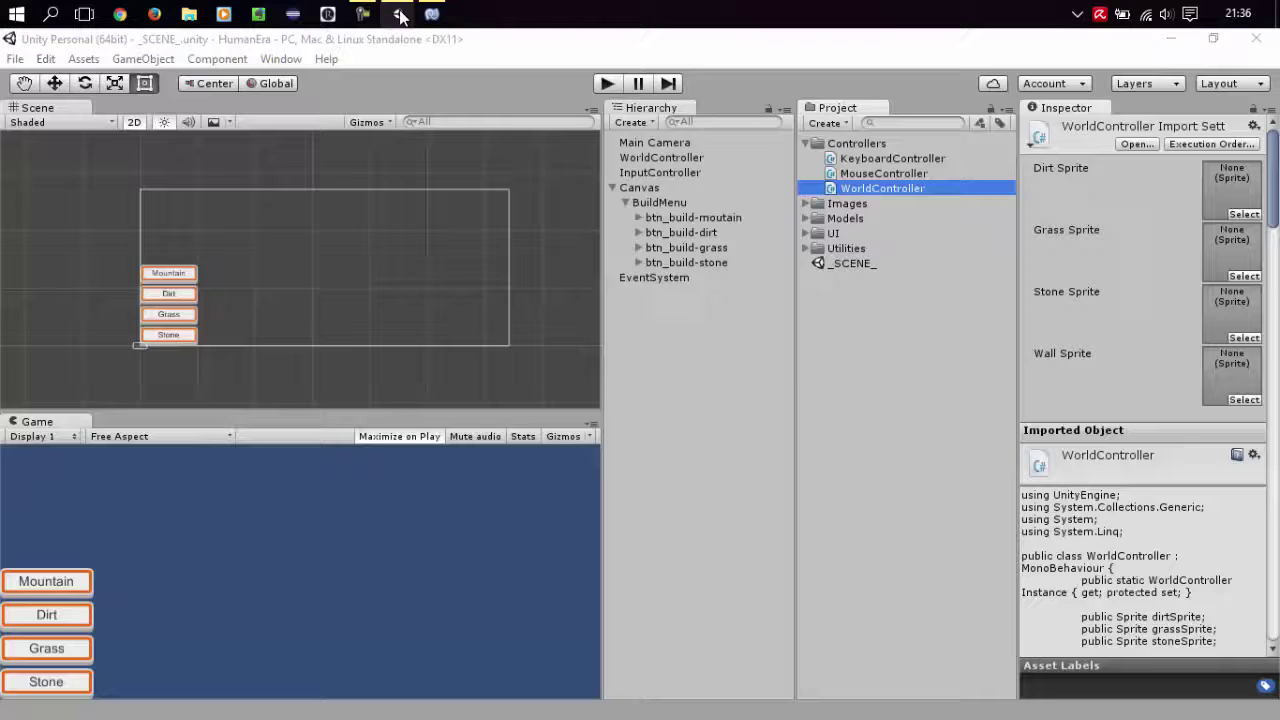
Play the scene and survey the grass, dirt and stone regions, checking walls cover the stone.
left_click(606, 85)
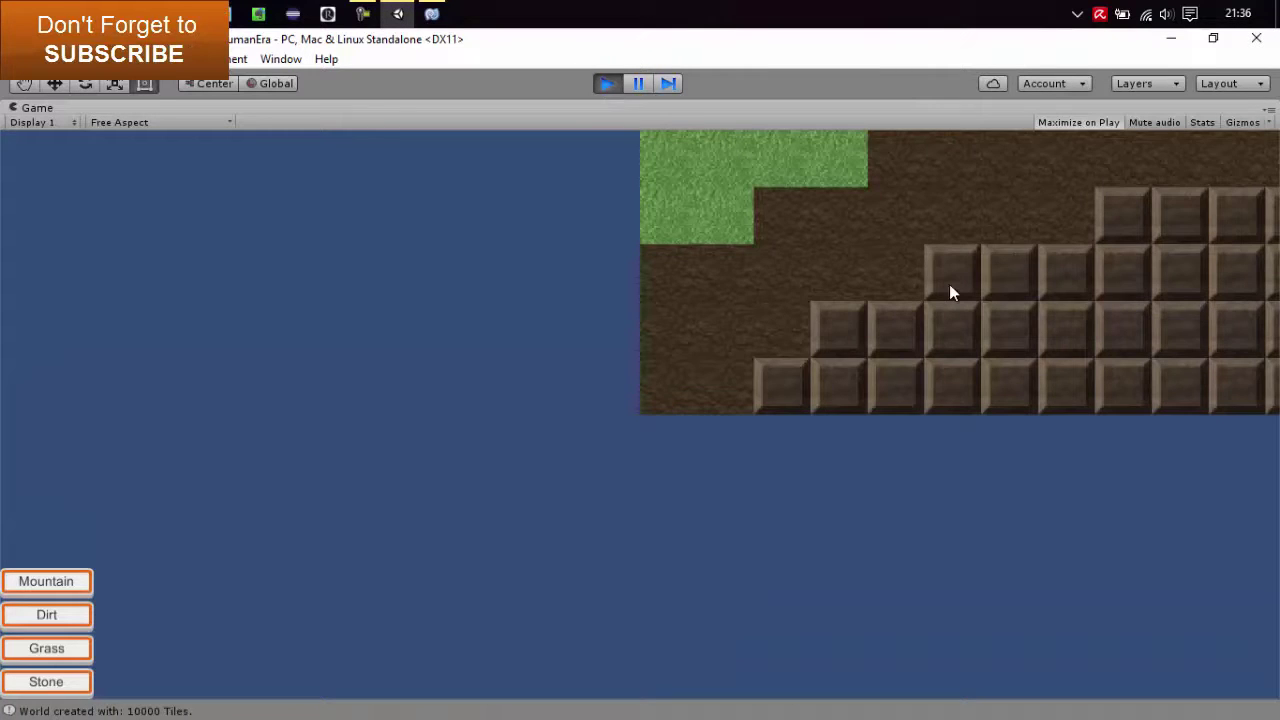
left_click_drag(949, 284, 208, 546)
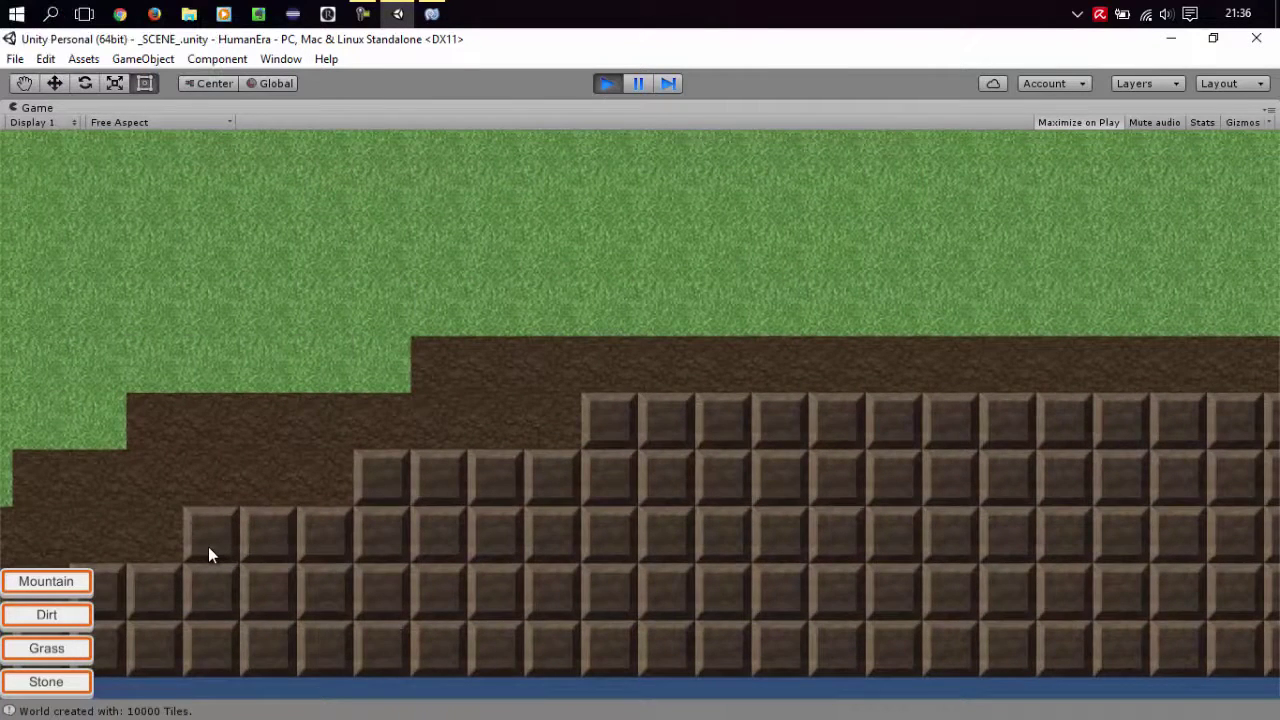
scroll(208, 546, "down", 2)
scroll(208, 546, "down", 2)
scroll(208, 546, "down", 1)
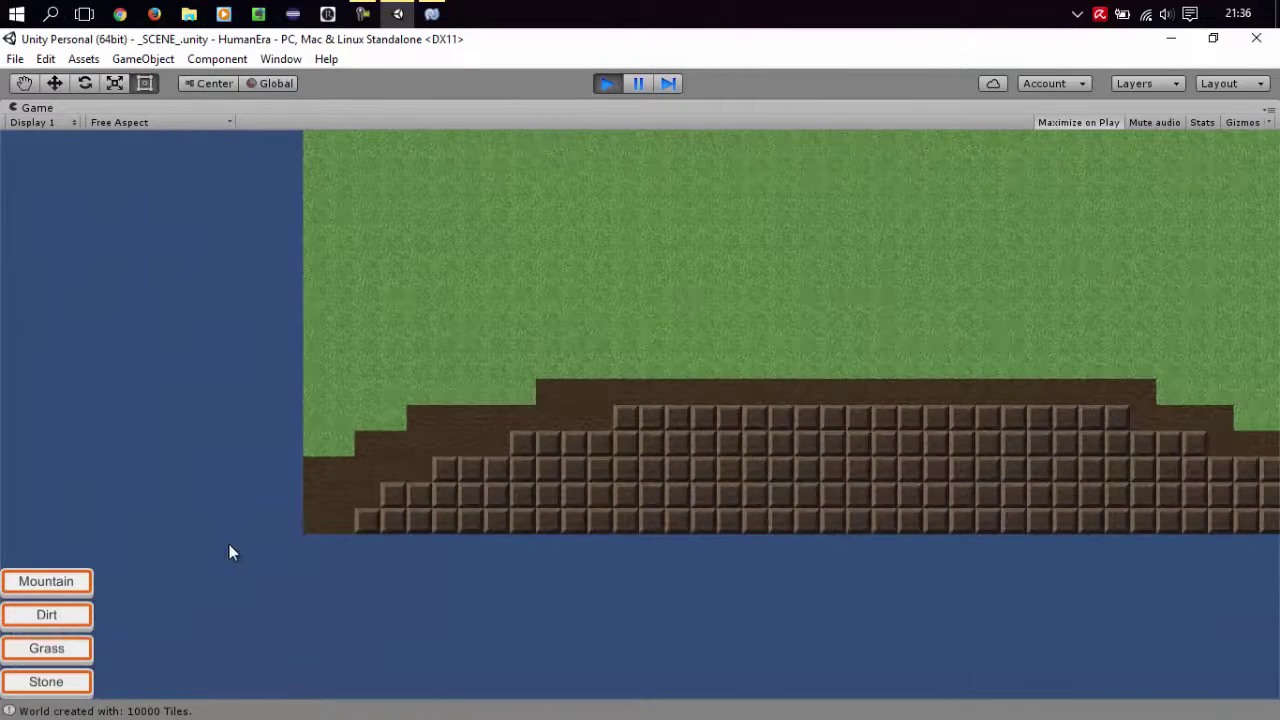
left_click_drag(953, 368, 596, 325)
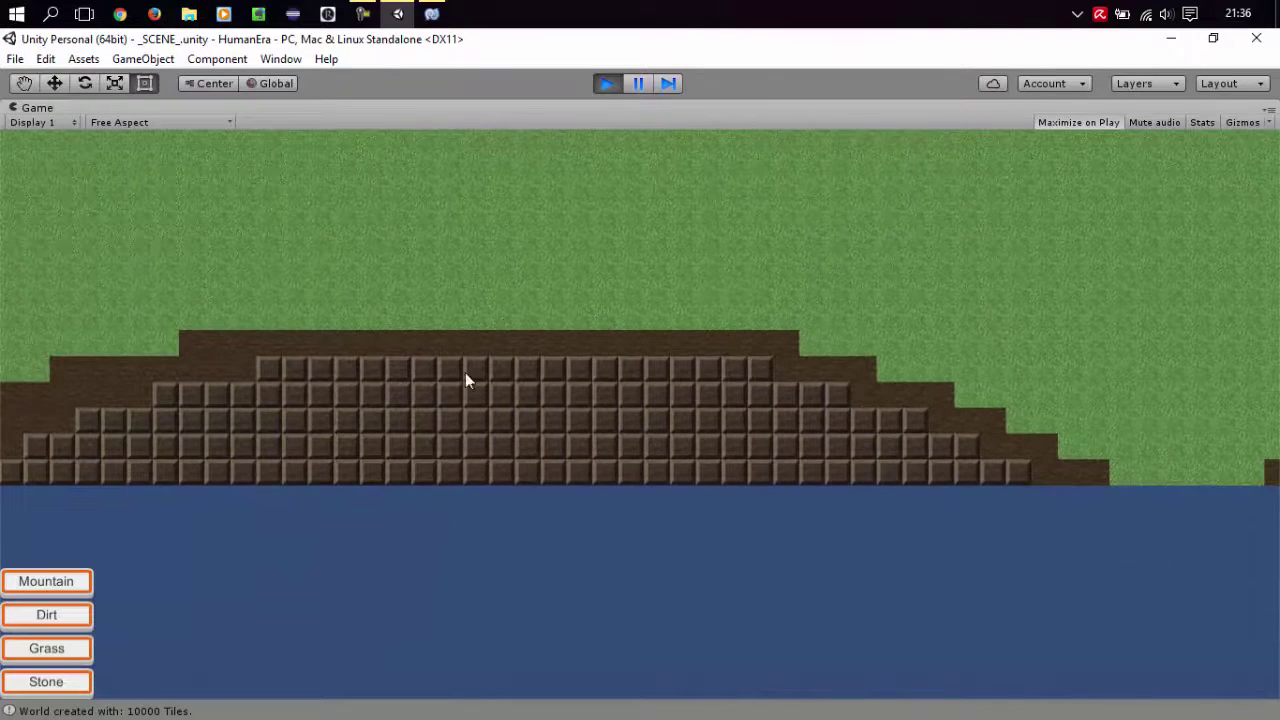
left_click_drag(900, 391, 228, 514)
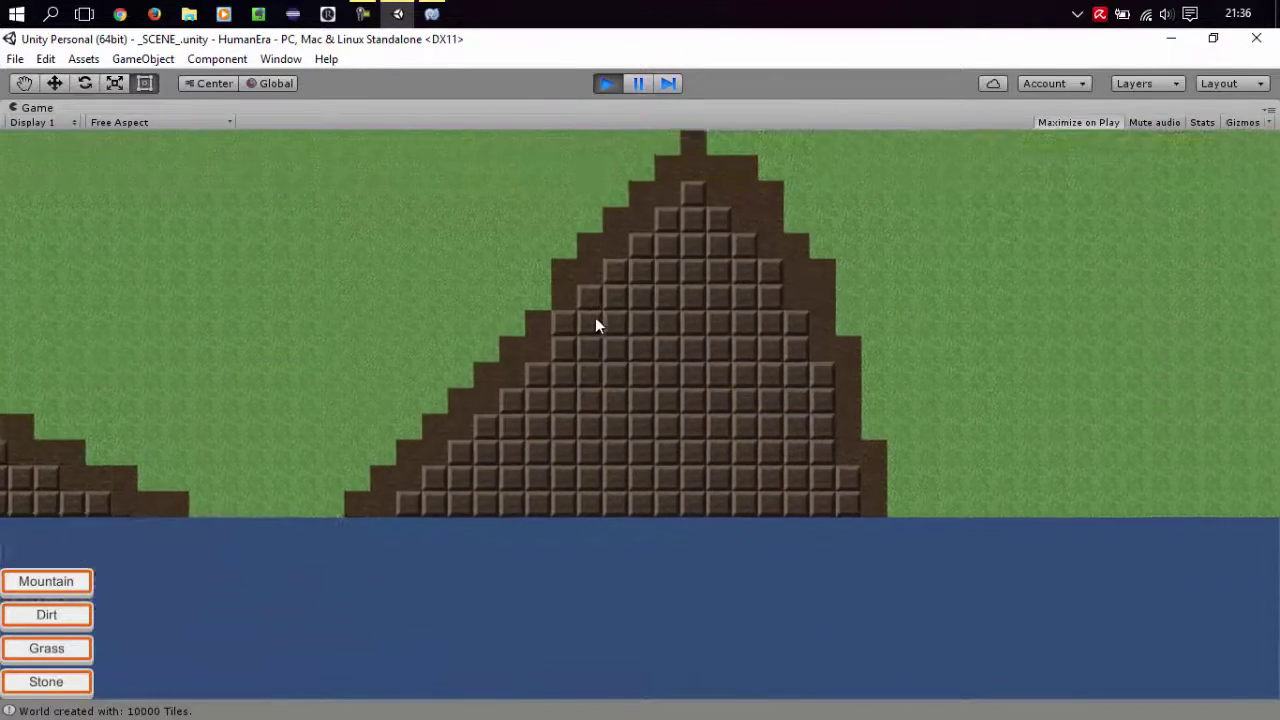
left_click_drag(814, 407, 482, 467)
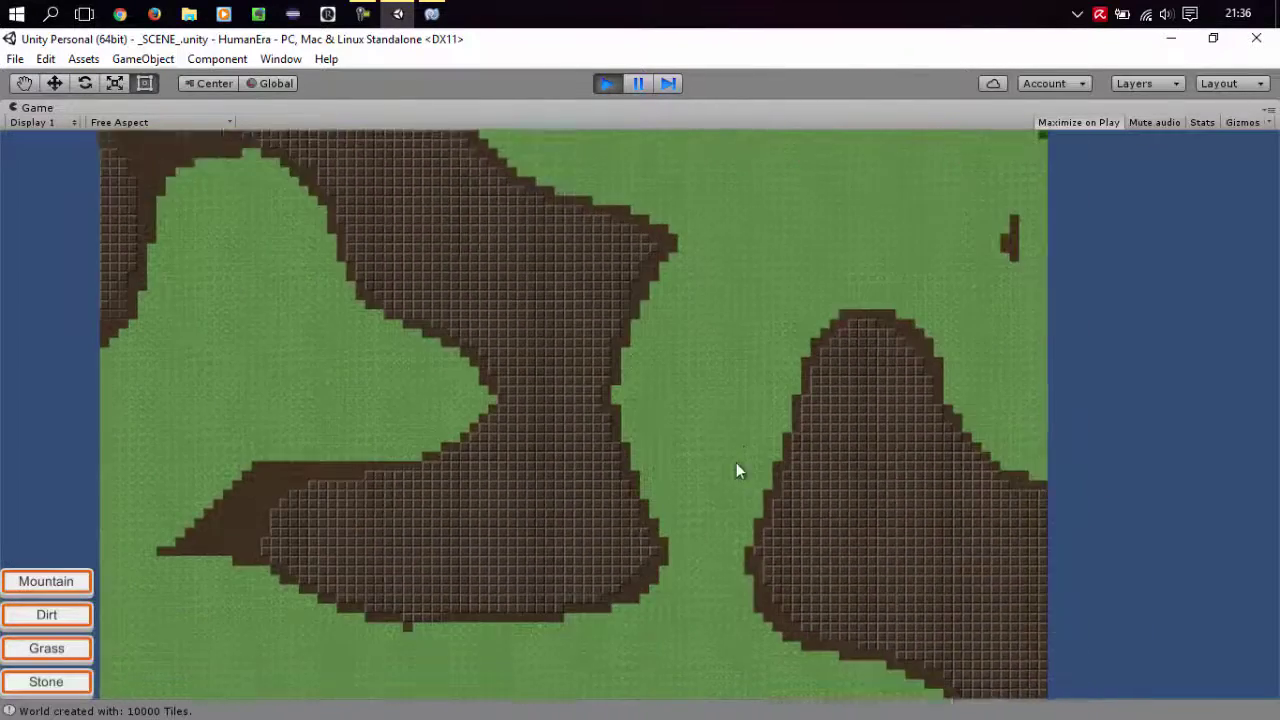
left_click_drag(736, 471, 866, 388)
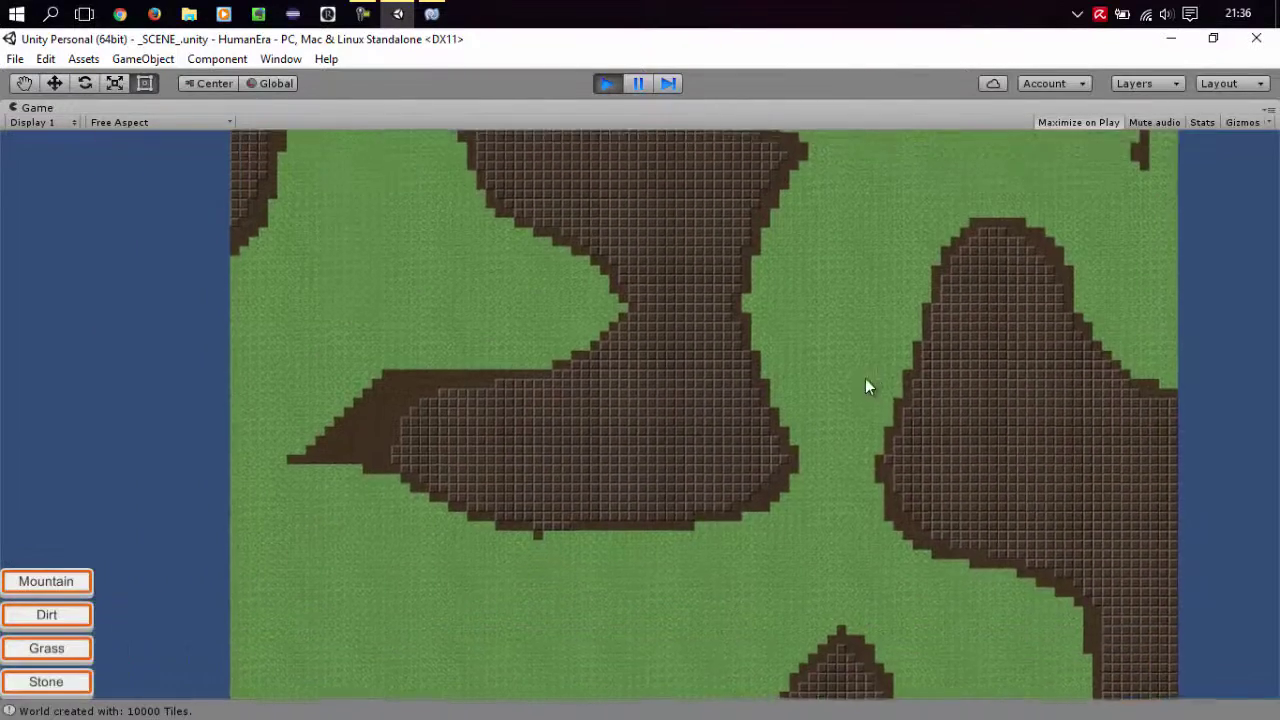
scroll(866, 388, "up", 5)
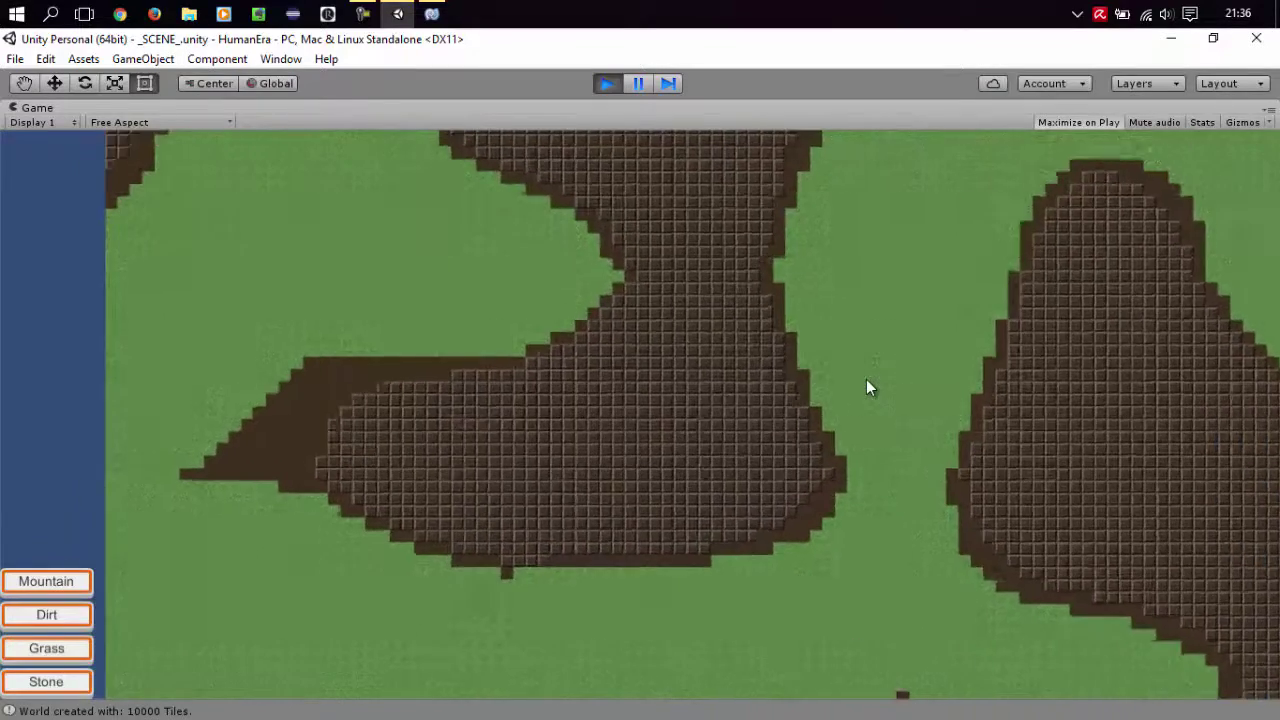
scroll(866, 388, "up", 5)
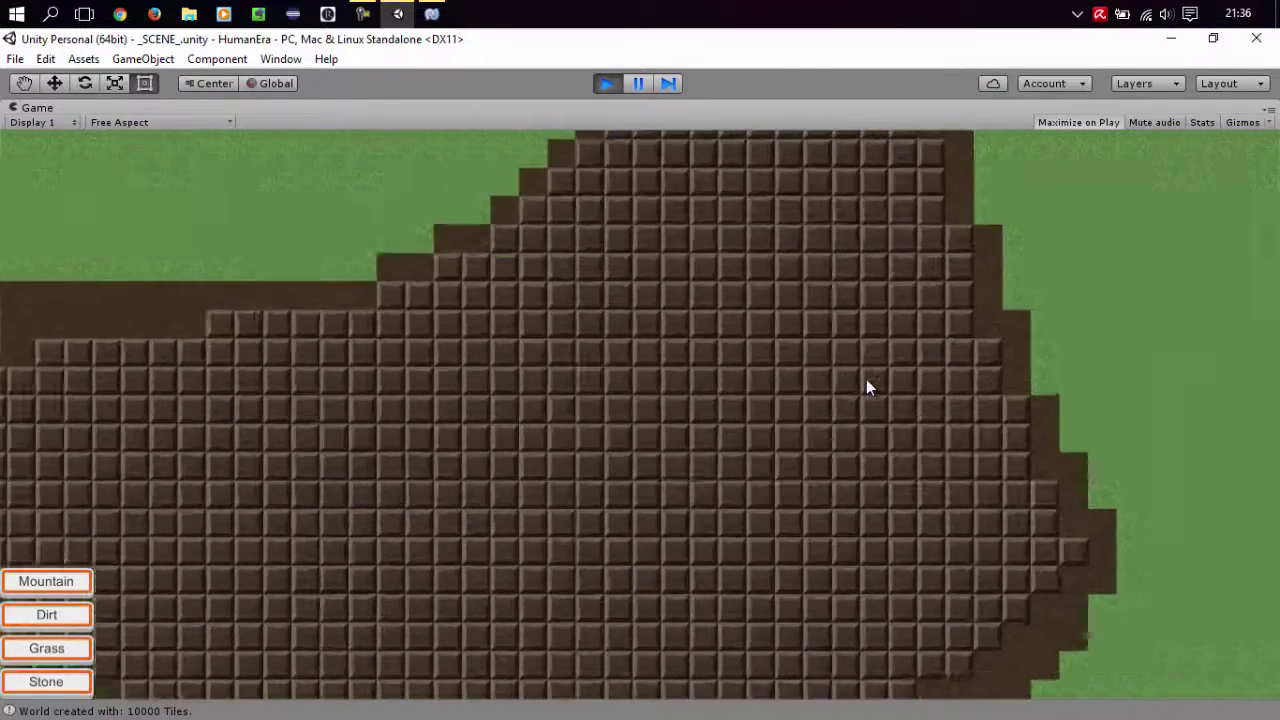
left_click_drag(1025, 381, 960, 392)
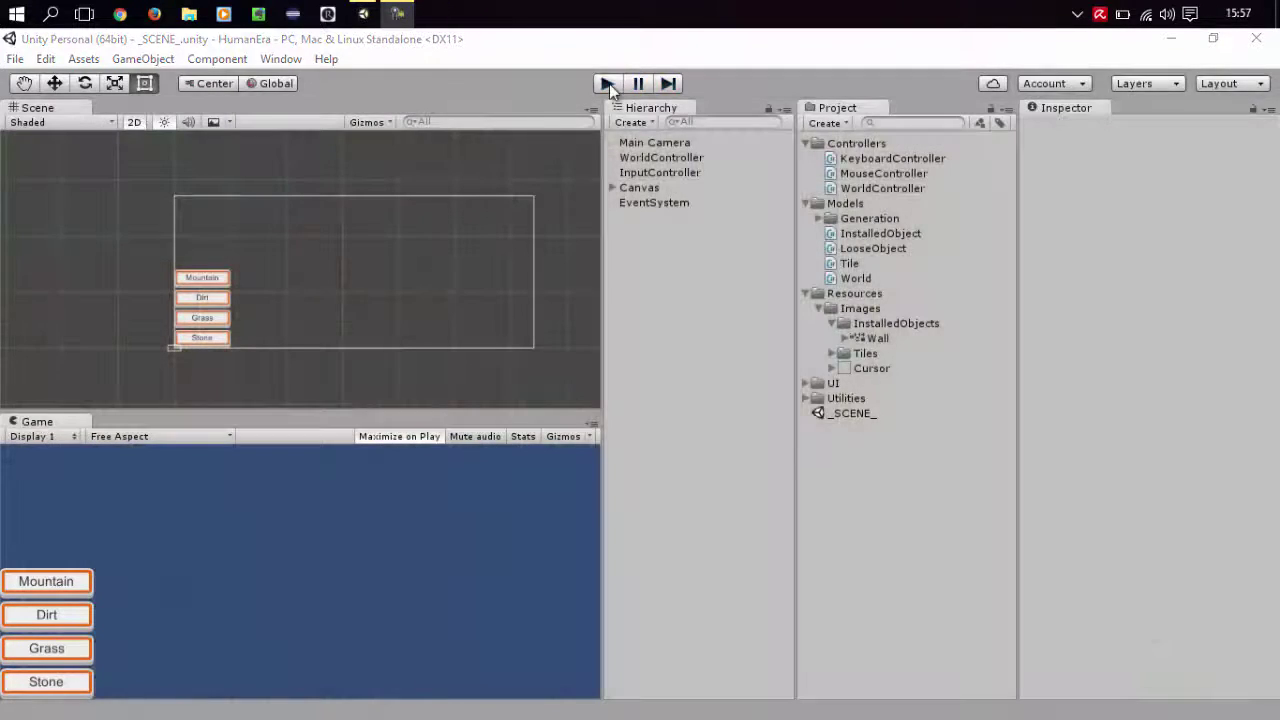
Restart play mode with Ctrl+P, nudge the camera right and up, and toggle the Stats overlay.
left_click(609, 84)
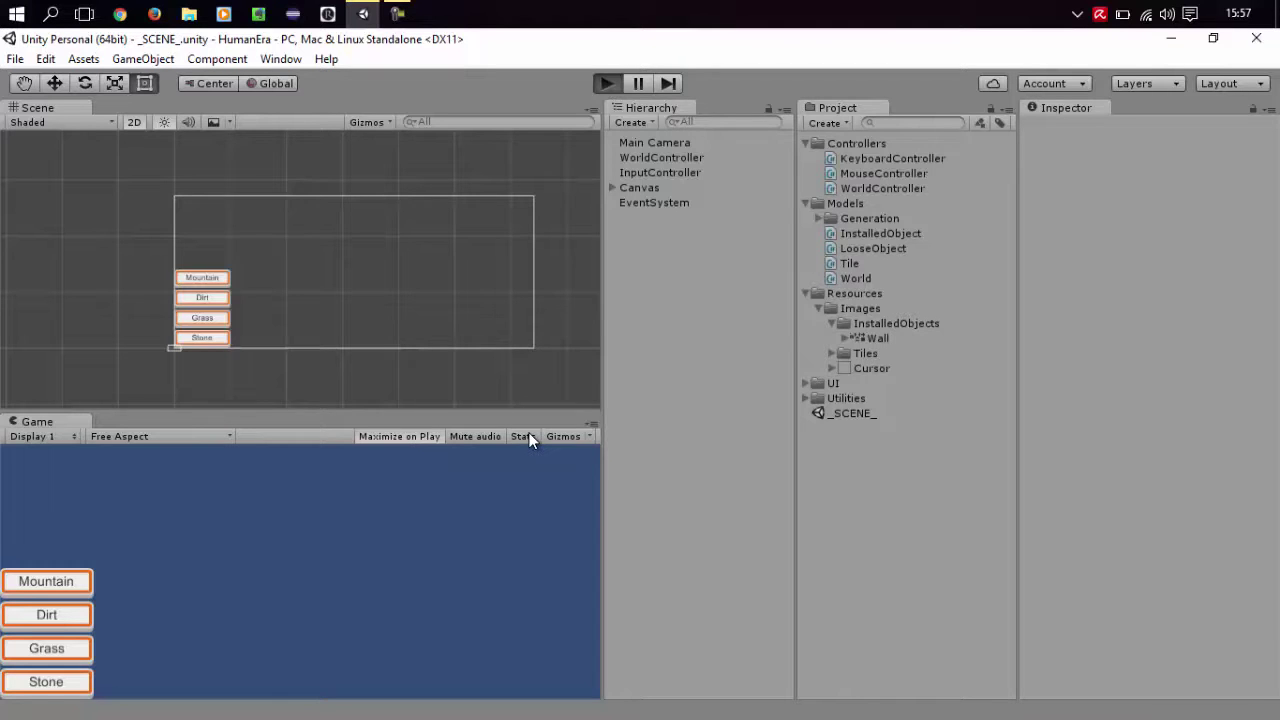
key("ctrl+p")
key("Right")
key("Up")
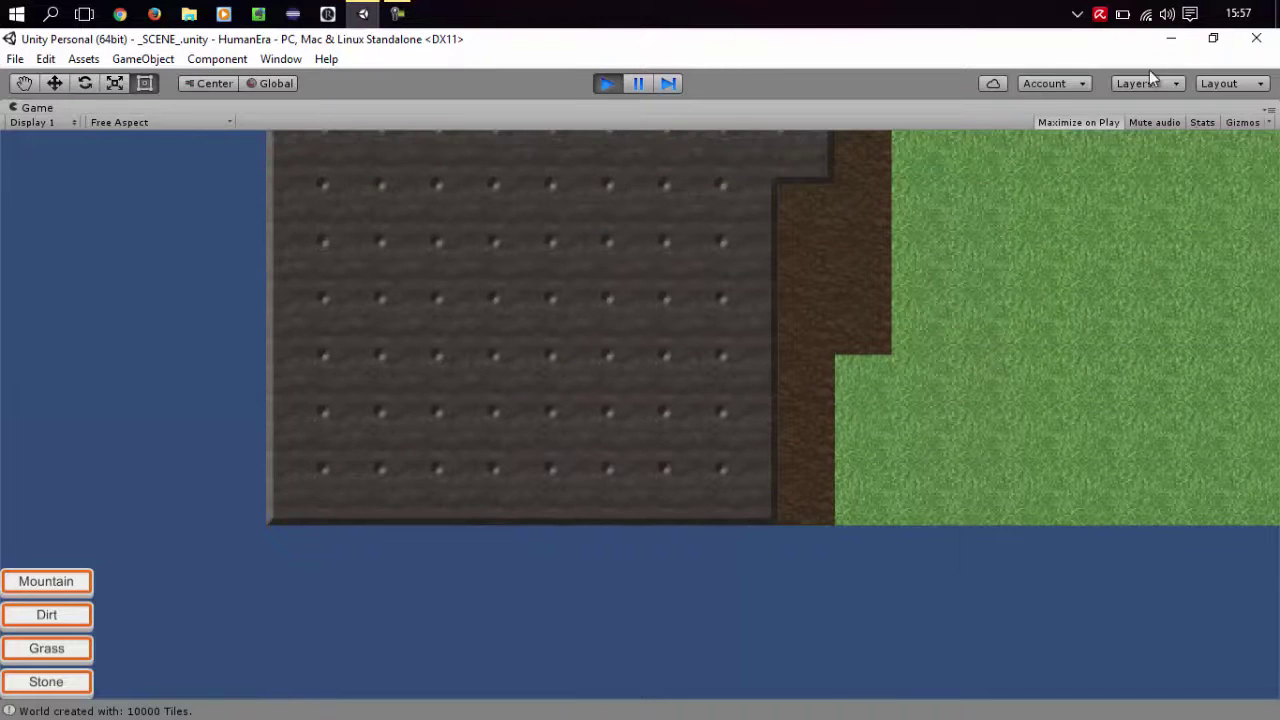
left_click(1203, 123)
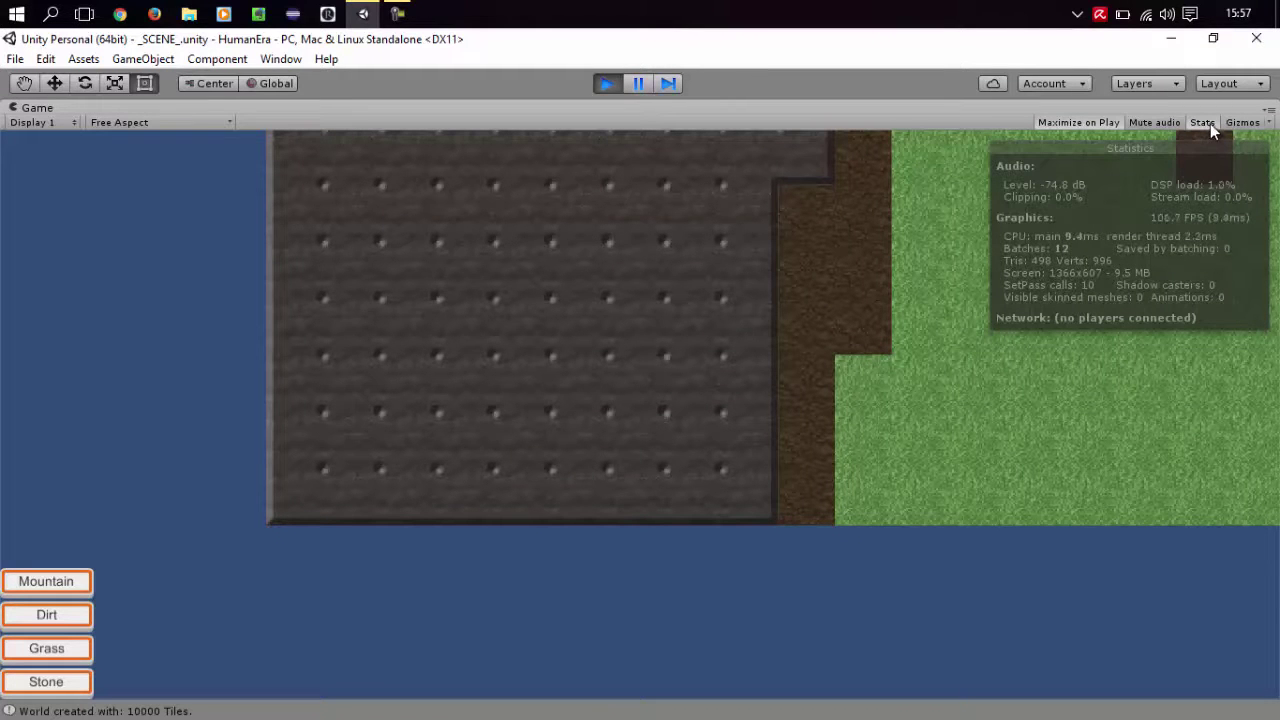
left_click(1210, 123)
Pan onto open grass and drag a horizontal stone wall strip across a row of tiles.
scroll(1040, 231, "down", 5)
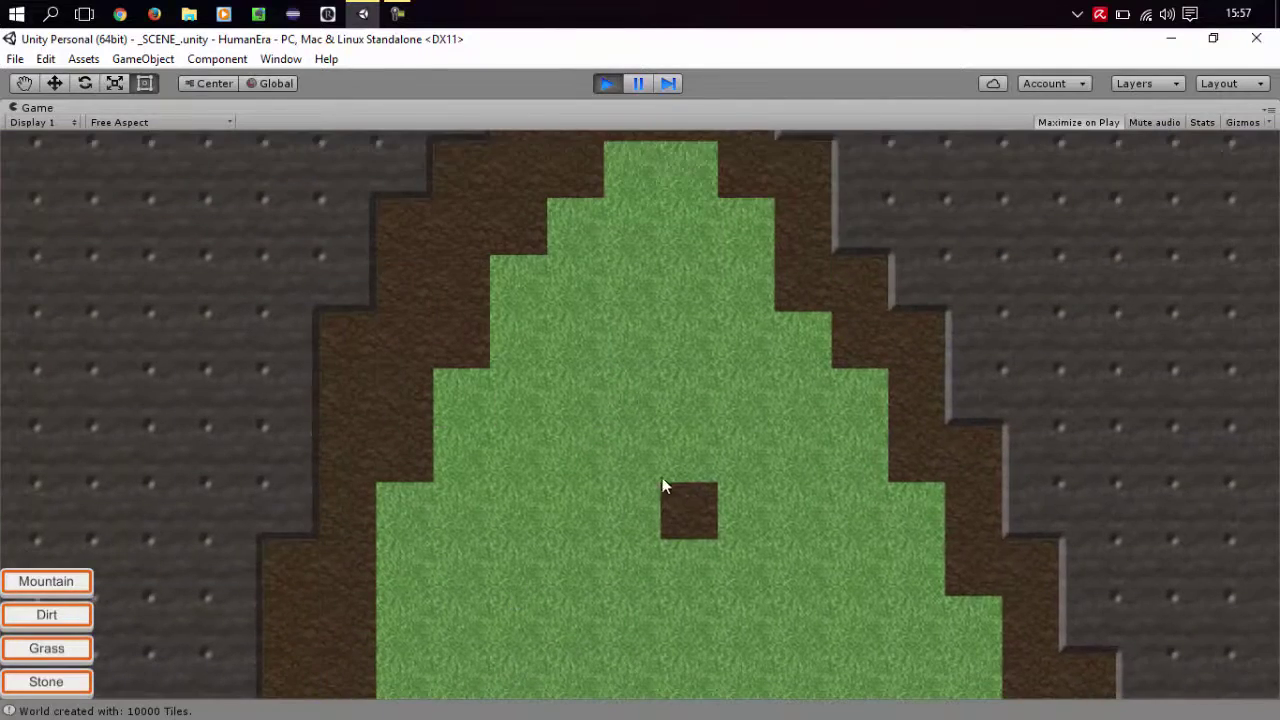
scroll(665, 474, "down", 3)
scroll(760, 370, "down", 2)
left_click_drag(763, 366, 494, 663)
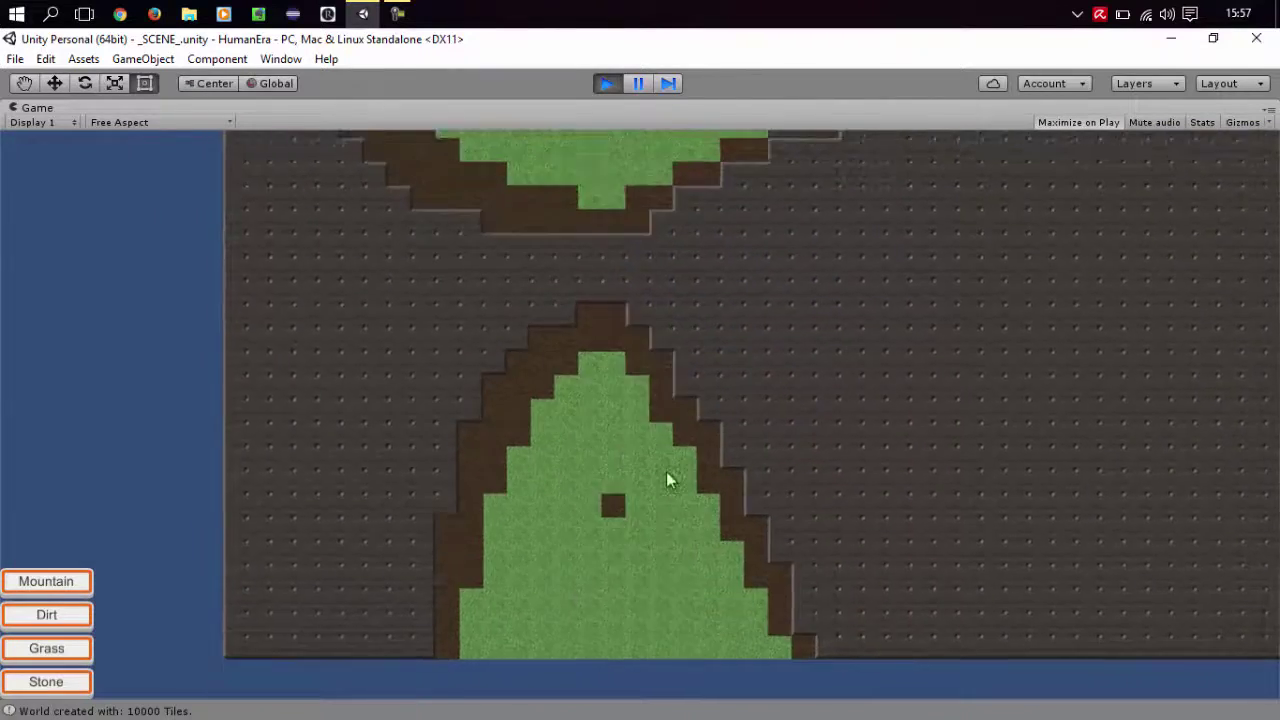
scroll(818, 399, "up", 5)
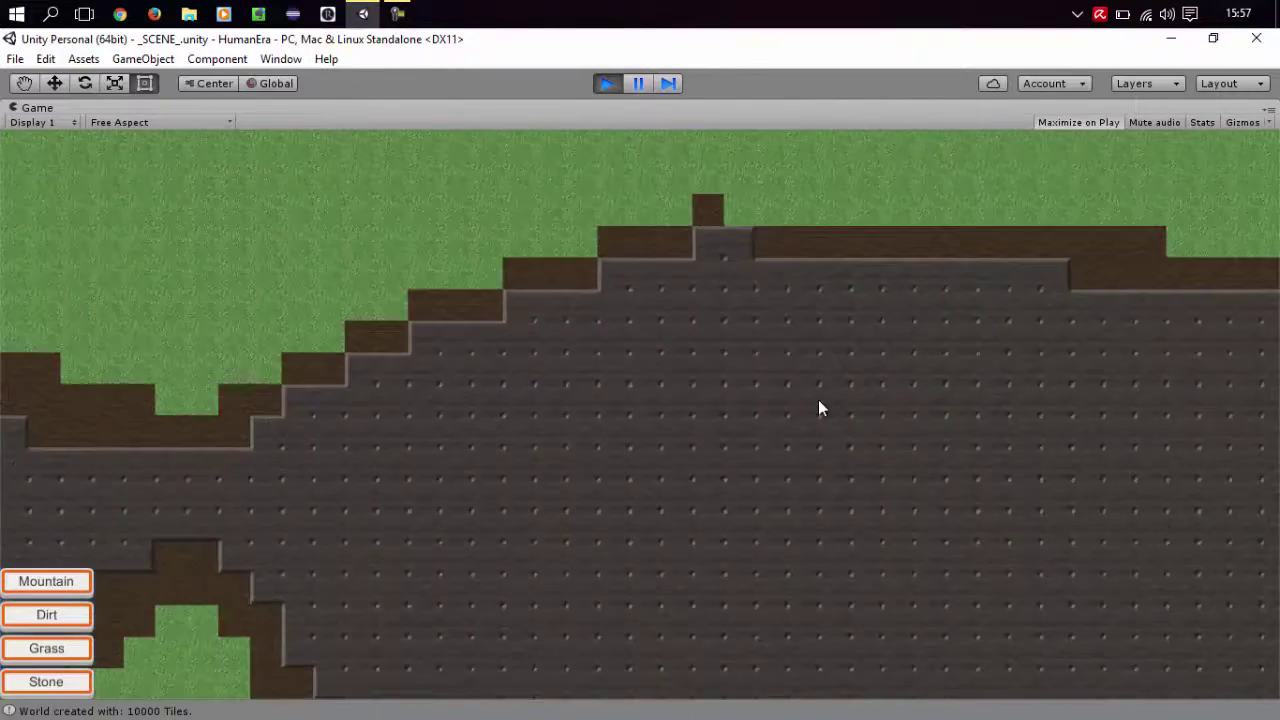
left_click_drag(813, 375, 817, 443)
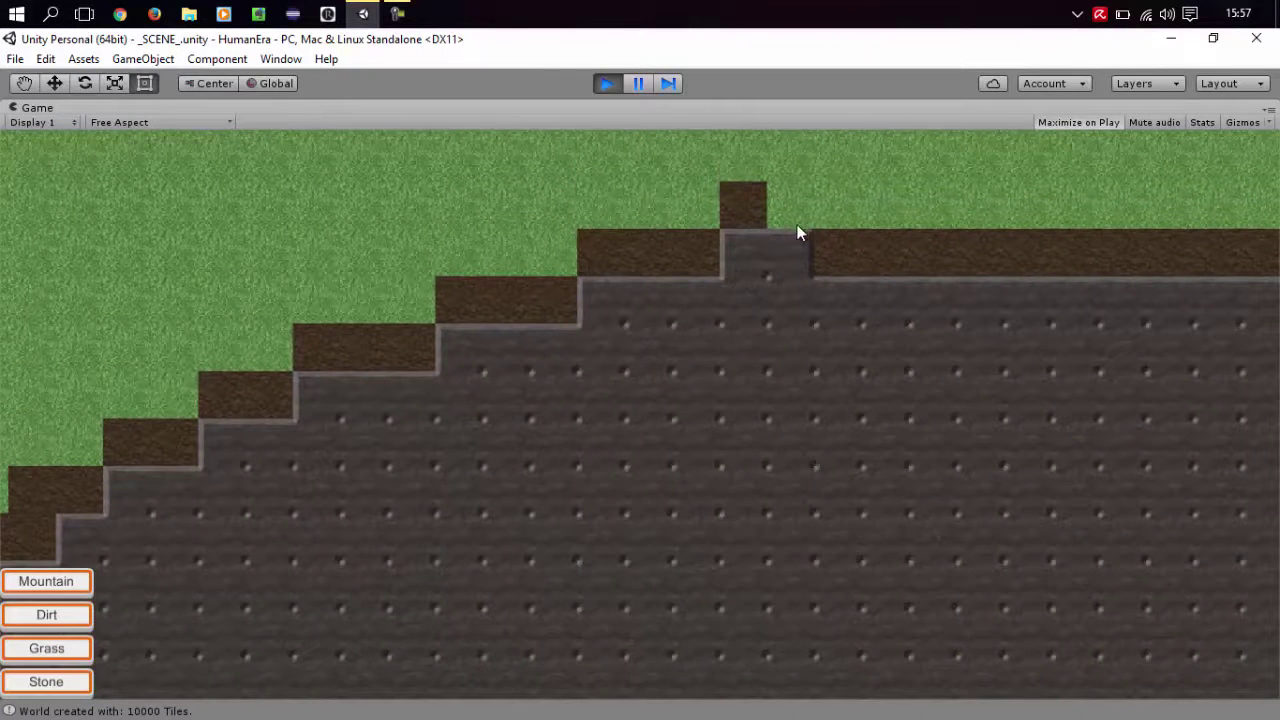
left_click_drag(698, 254, 671, 586)
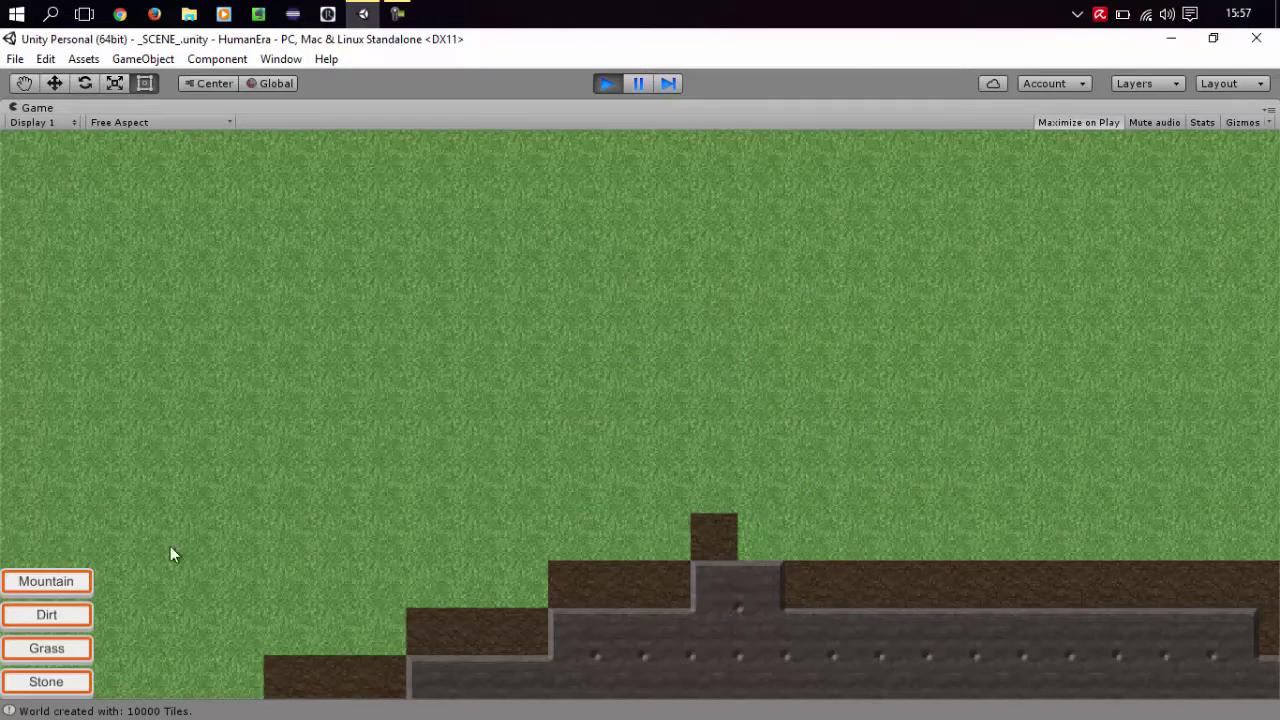
left_click_drag(568, 258, 569, 358)
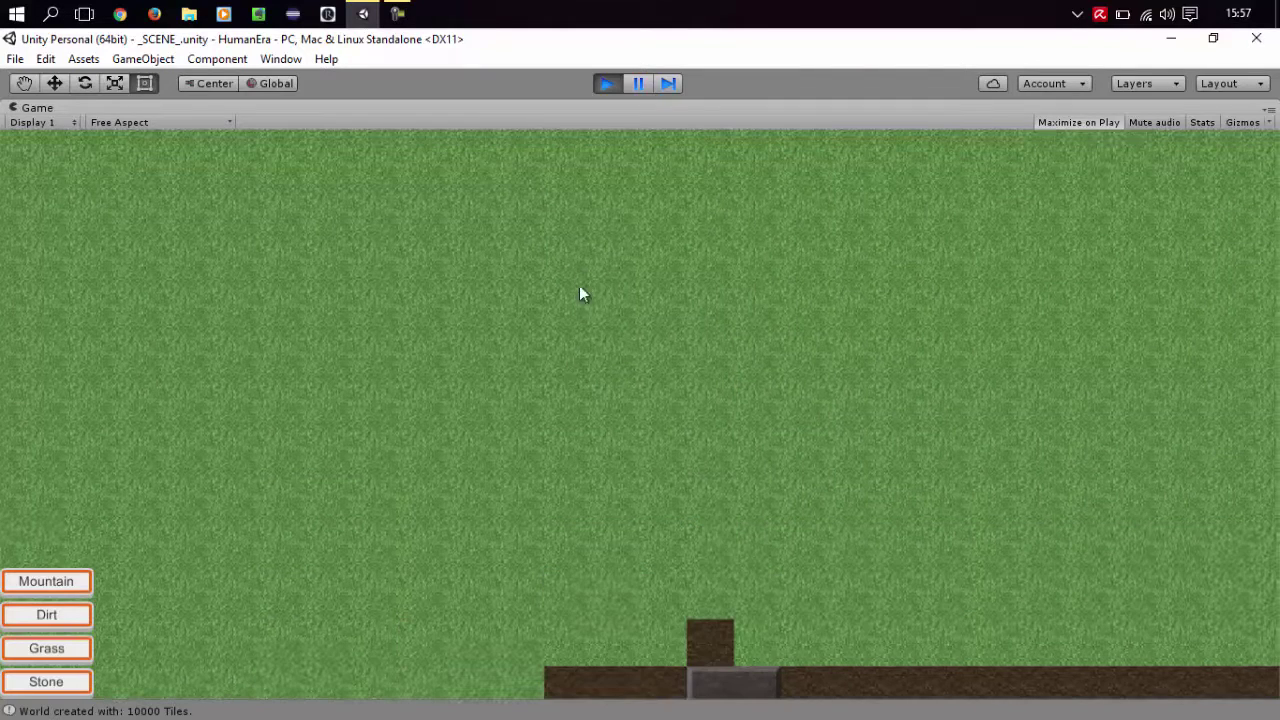
left_click_drag(582, 258, 896, 277)
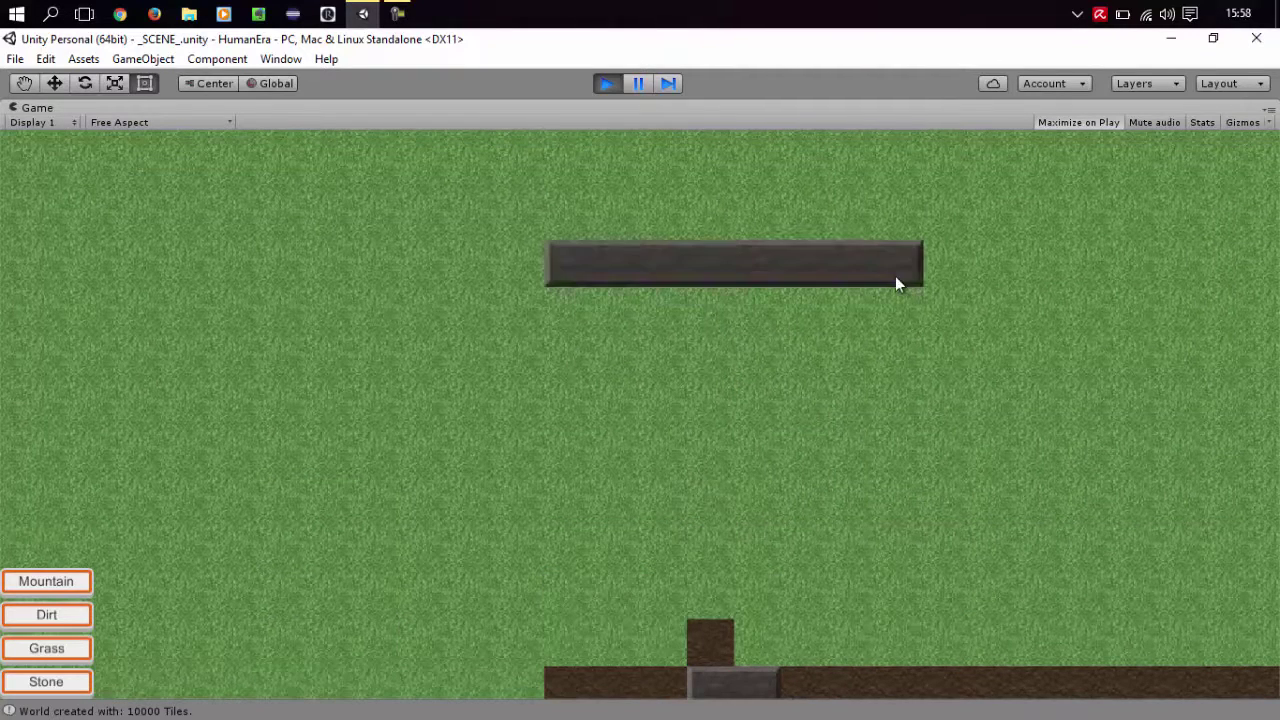
Add wall tiles down from the strip's left end and a bottom arm closing the right end.
left_click(569, 310)
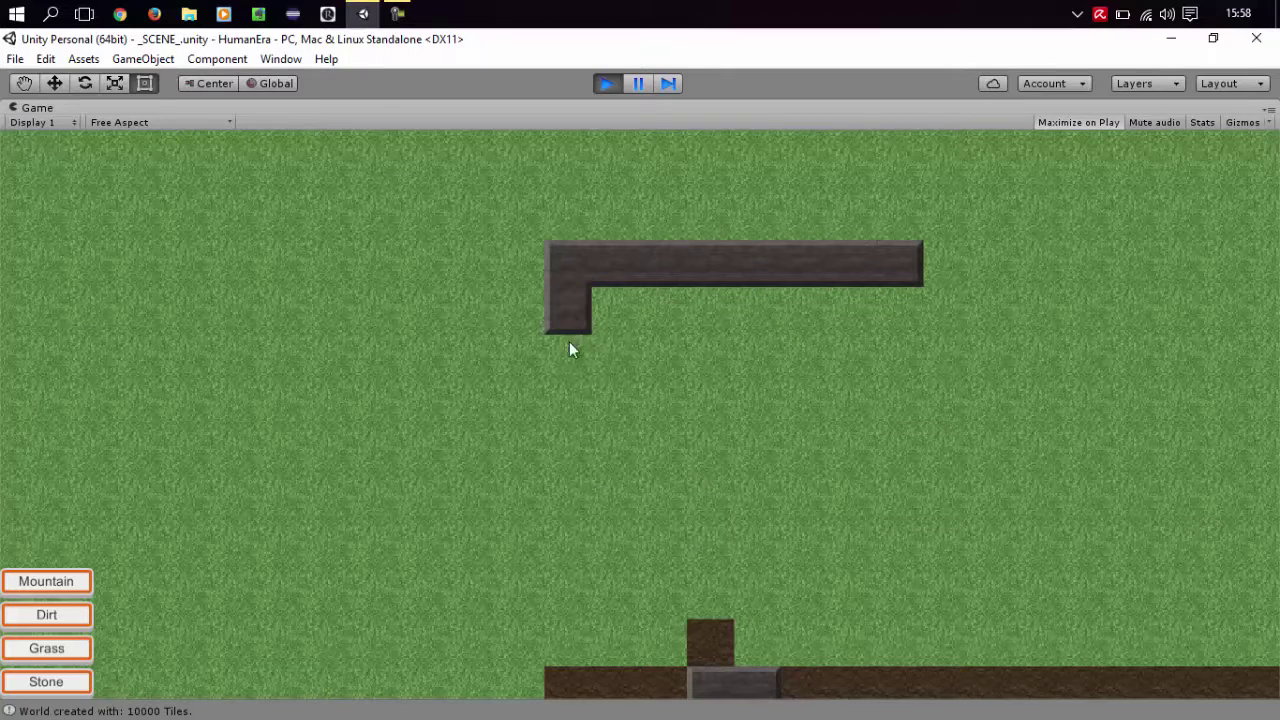
left_click(566, 408)
left_click_drag(701, 410, 822, 409)
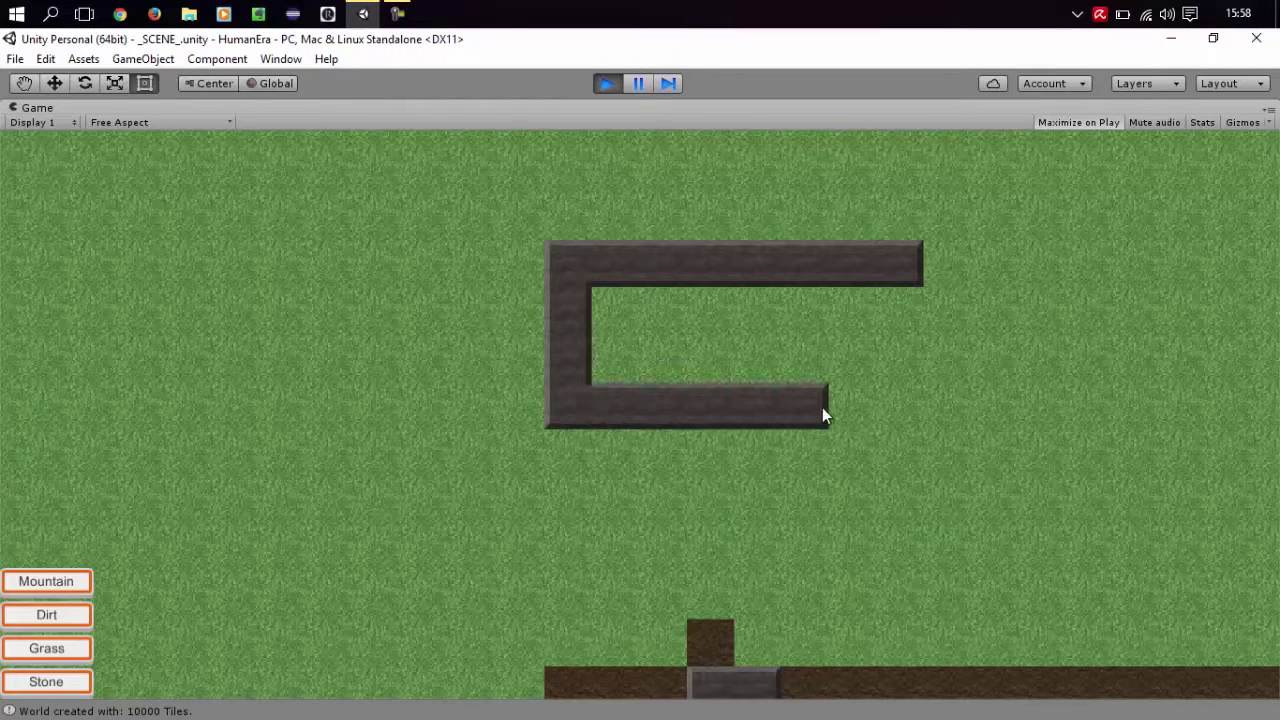
left_click(913, 401)
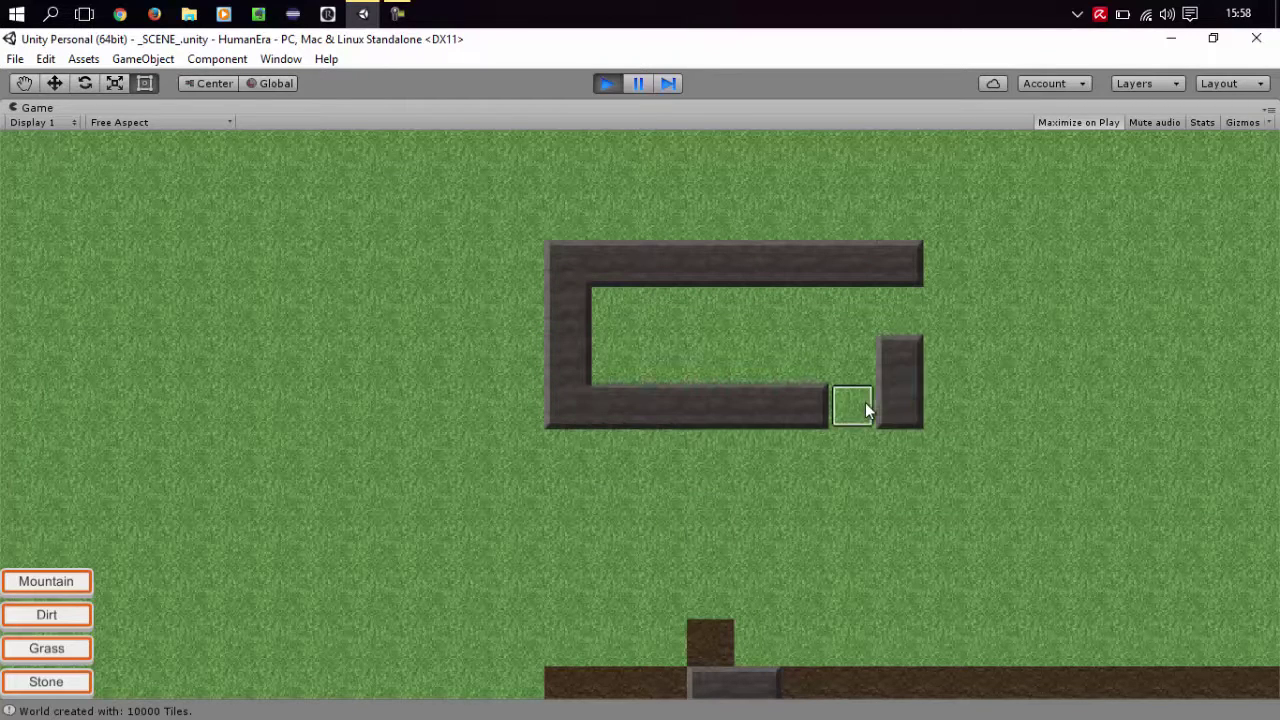
left_click(865, 404)
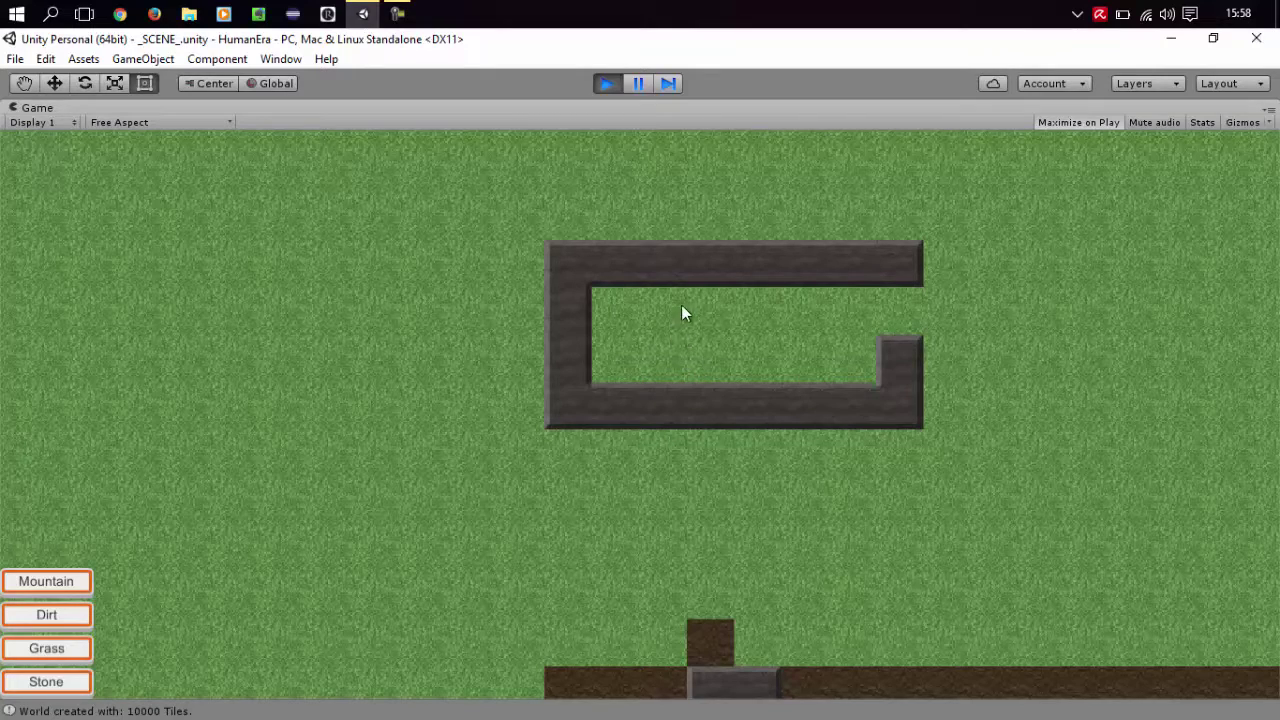
Build a wall column up from the top-left corner and across the top down the right side.
middle_click_drag(797, 420, 576, 440)
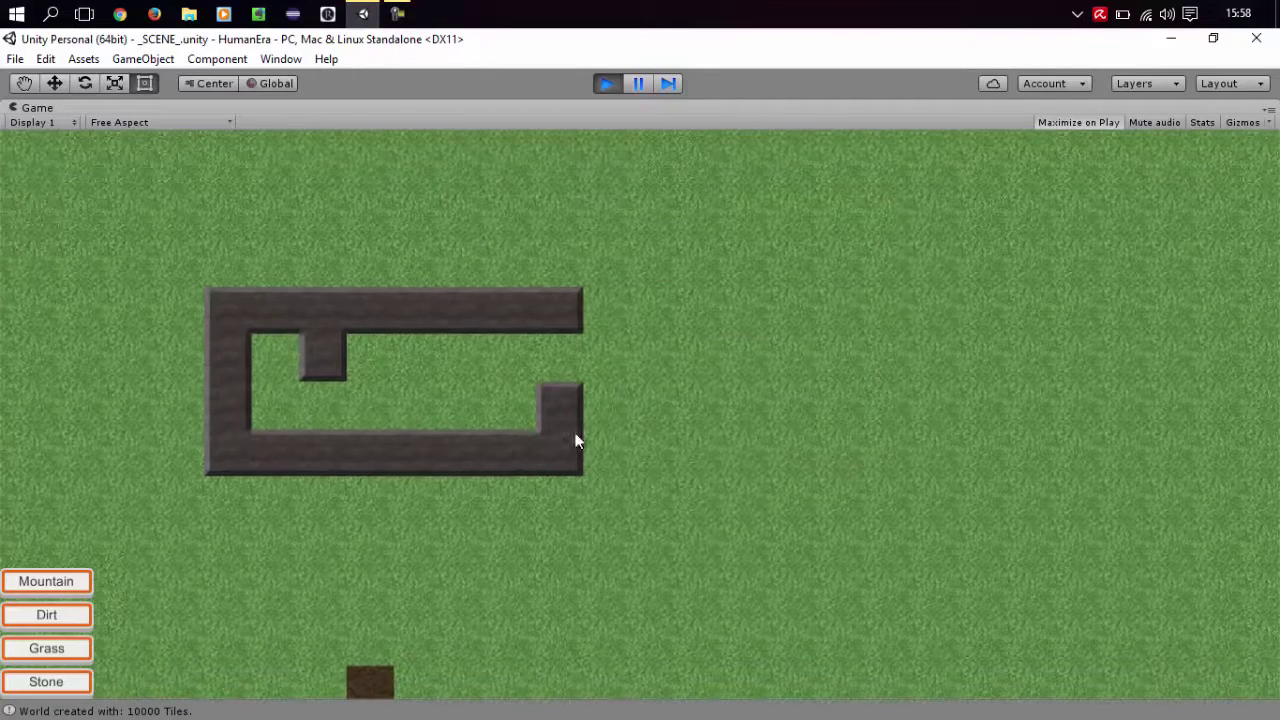
mouse_move(226, 257)
left_mouse_down()
mouse_move(230, 124)
mouse_move(428, 138)
left_mouse_up()
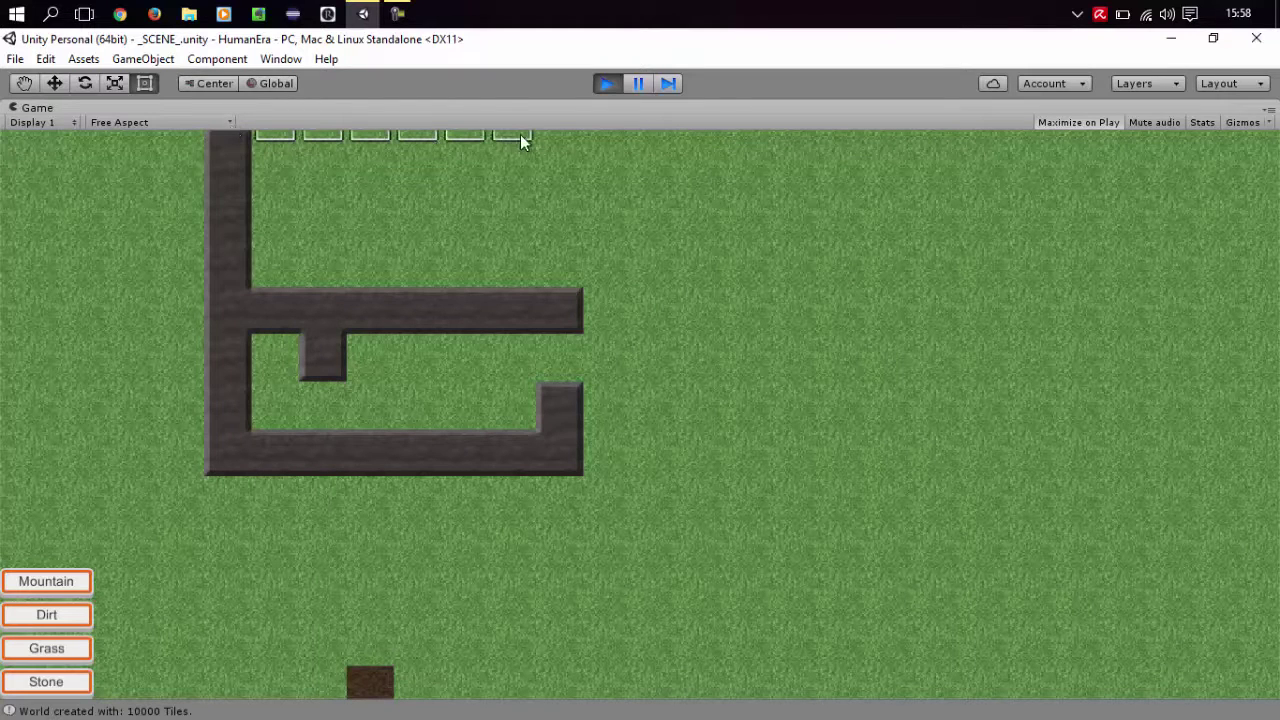
mouse_move(520, 140)
left_mouse_down()
mouse_move(553, 136)
mouse_move(557, 203)
left_mouse_up()
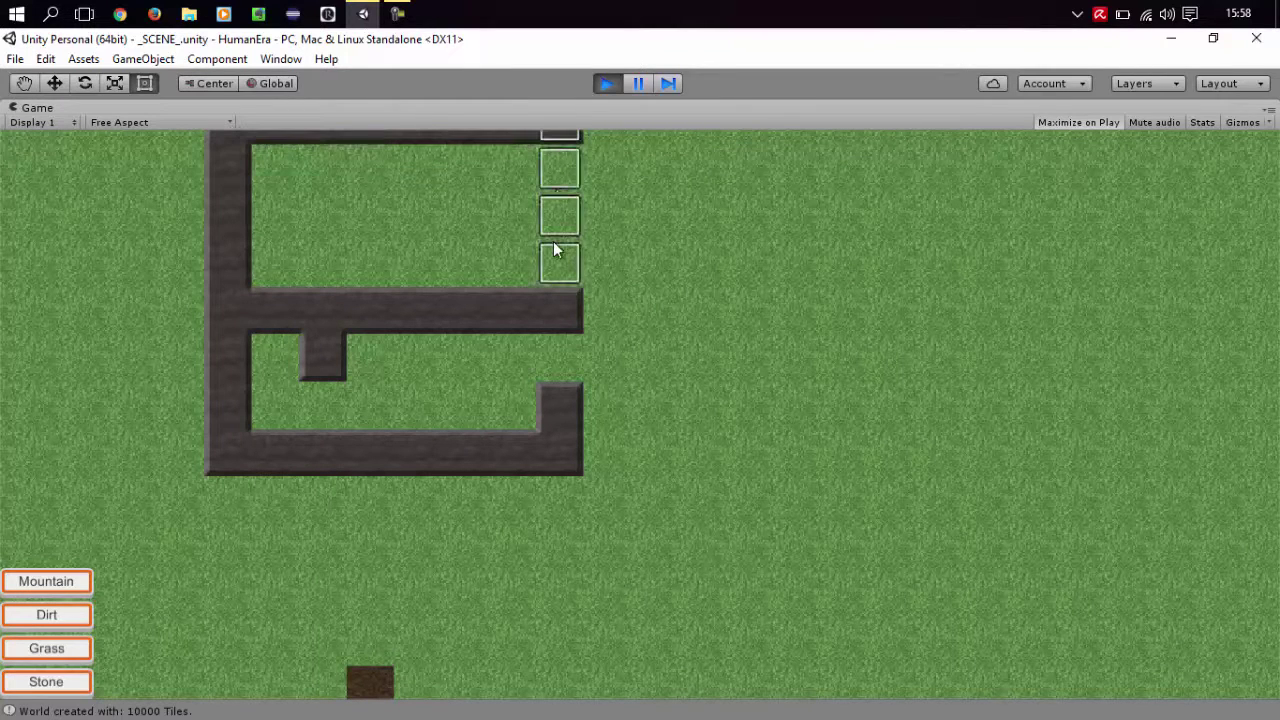
left_click_drag(556, 248, 550, 220)
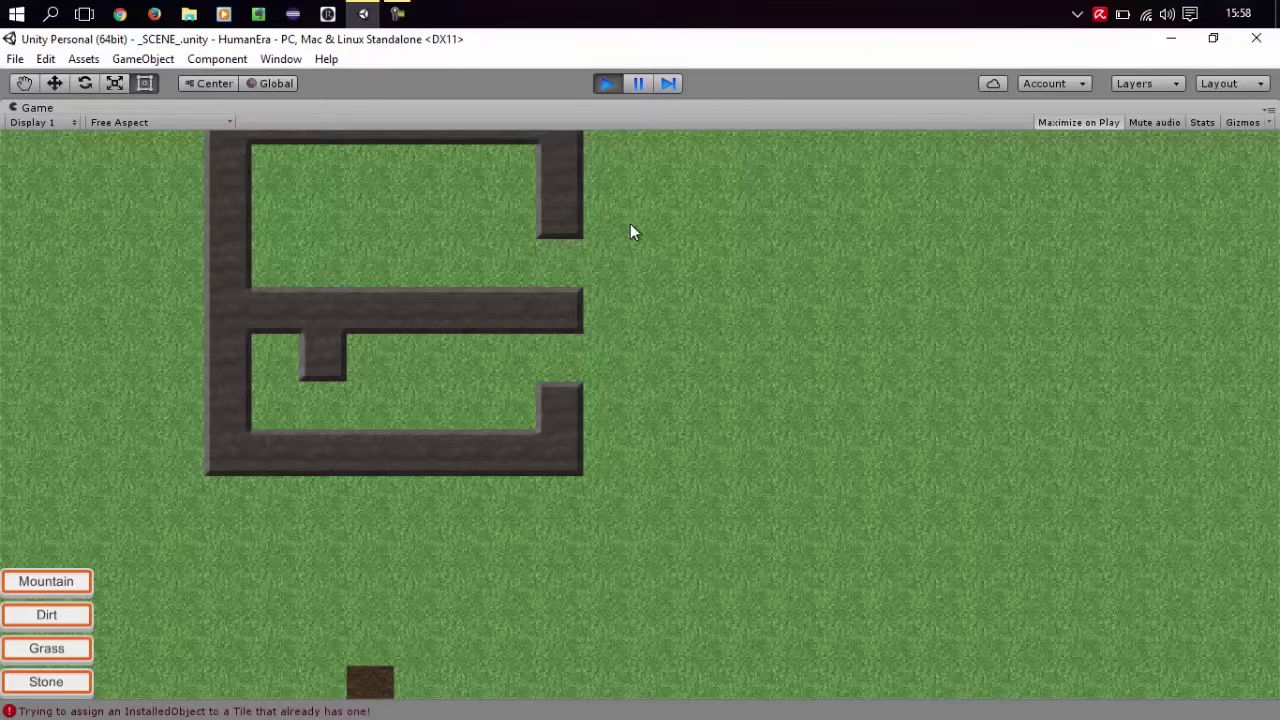
middle_click_drag(630, 232, 621, 322)
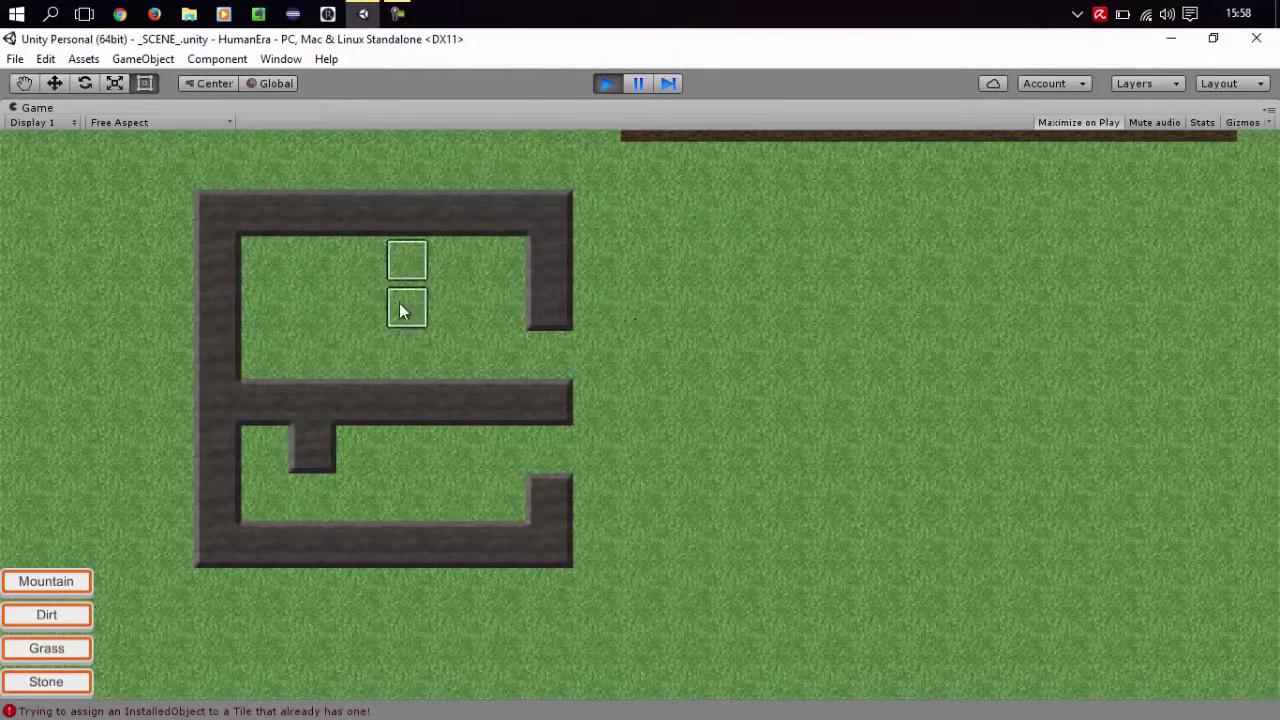
Add inner wall stubs to the enclosure and build a cross-shaped wall on the open grass.
mouse_move(399, 311)
left_mouse_down()
mouse_move(407, 279)
mouse_move(407, 348)
mouse_move(405, 314)
left_mouse_up()
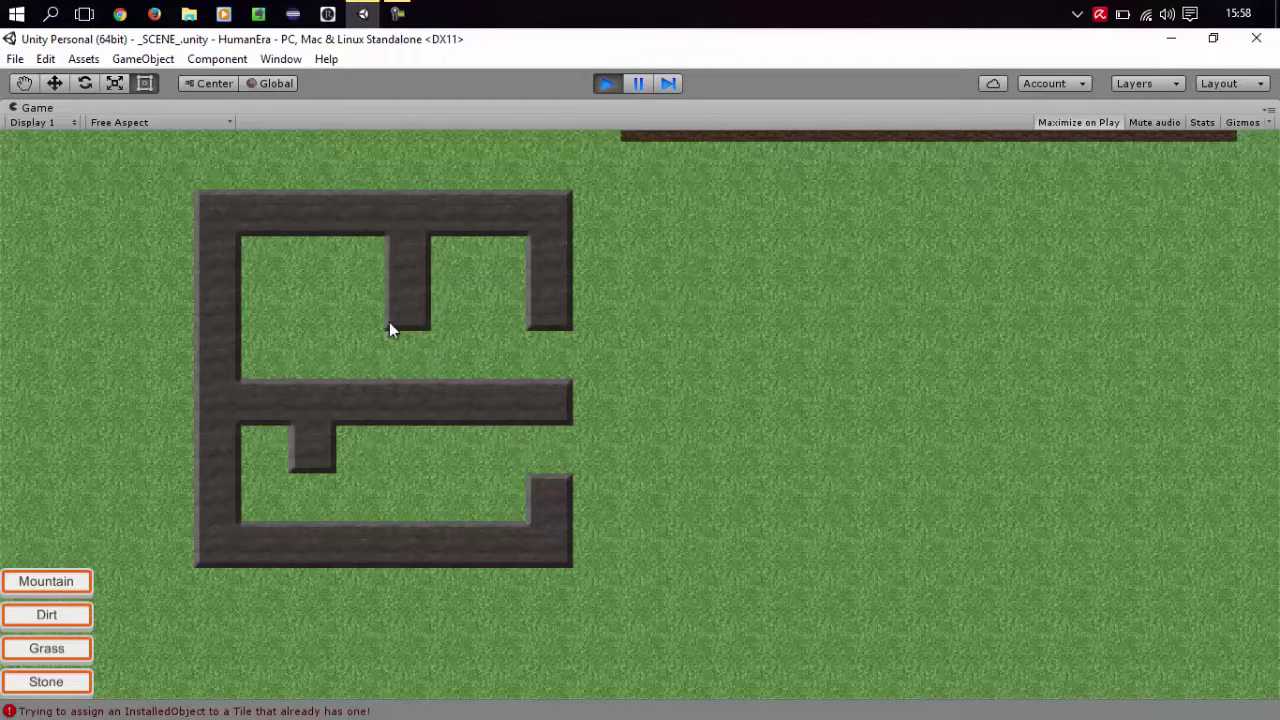
left_click(333, 360)
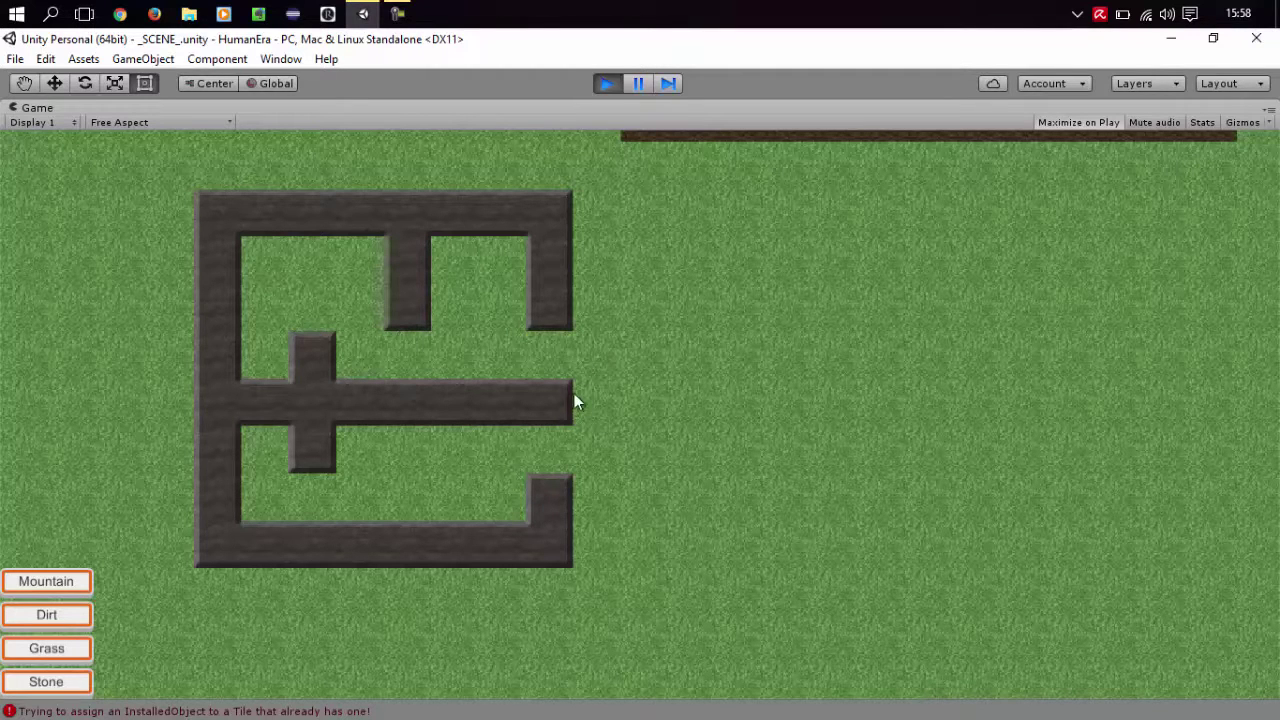
left_click_drag(856, 313, 840, 437)
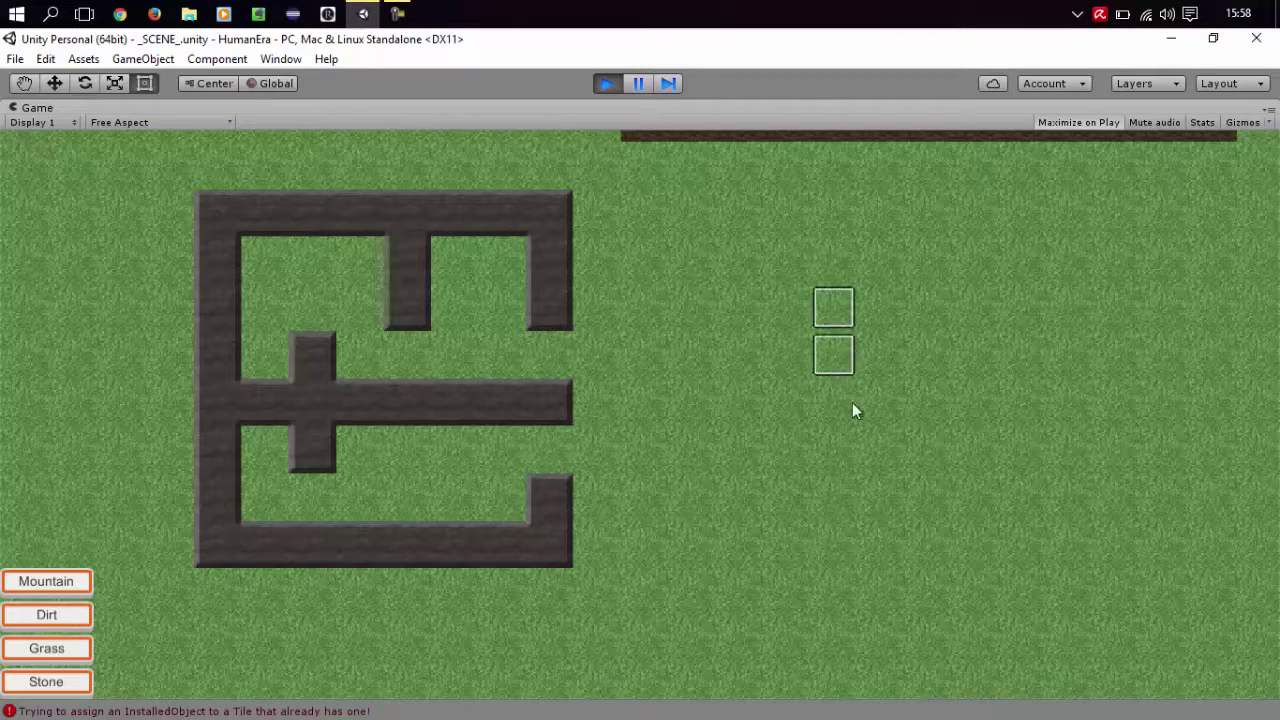
left_click_drag(771, 388, 915, 388)
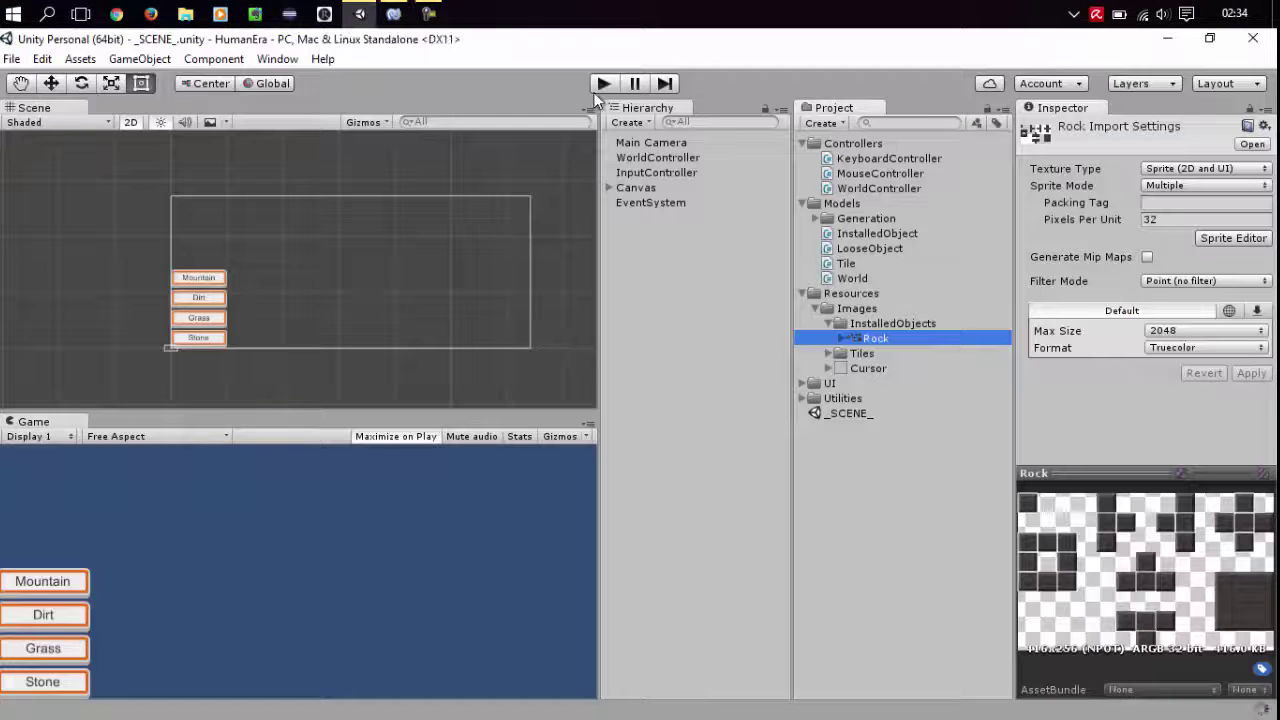
Play the scene, open the Console's Wall prototype errors, and jump to the offending line in World.cs.
left_click(601, 85)
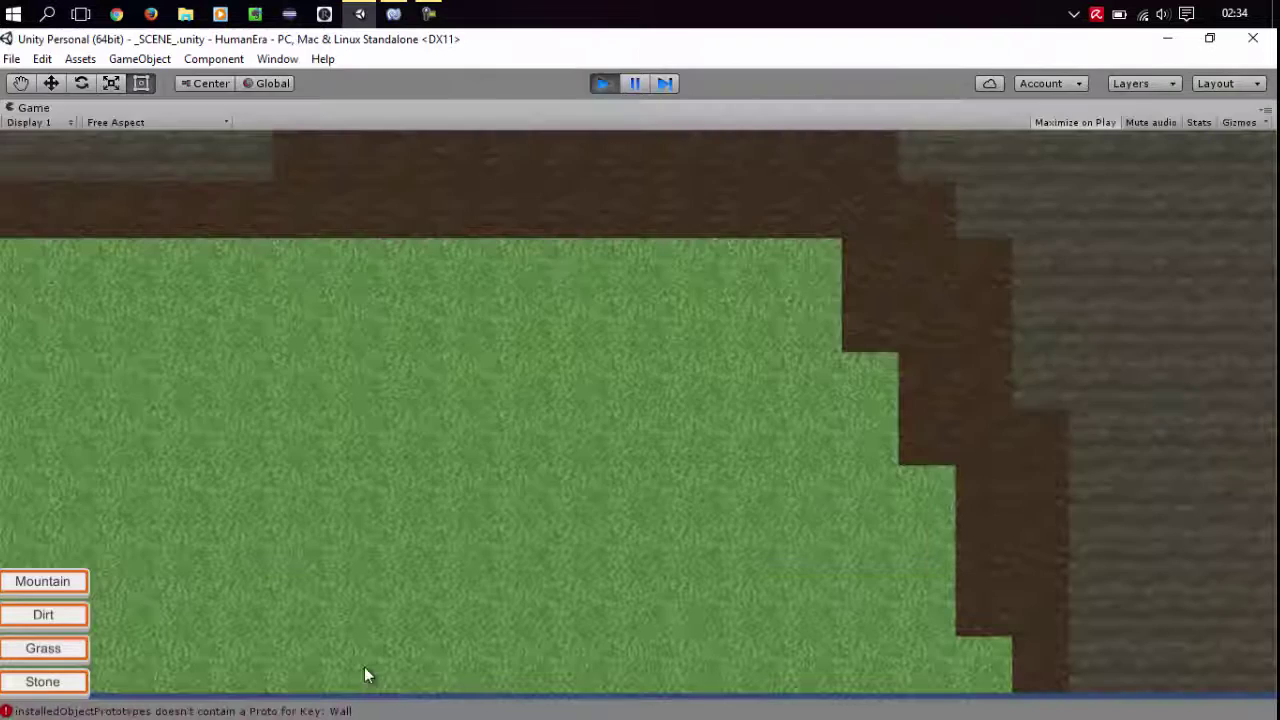
left_click(366, 700)
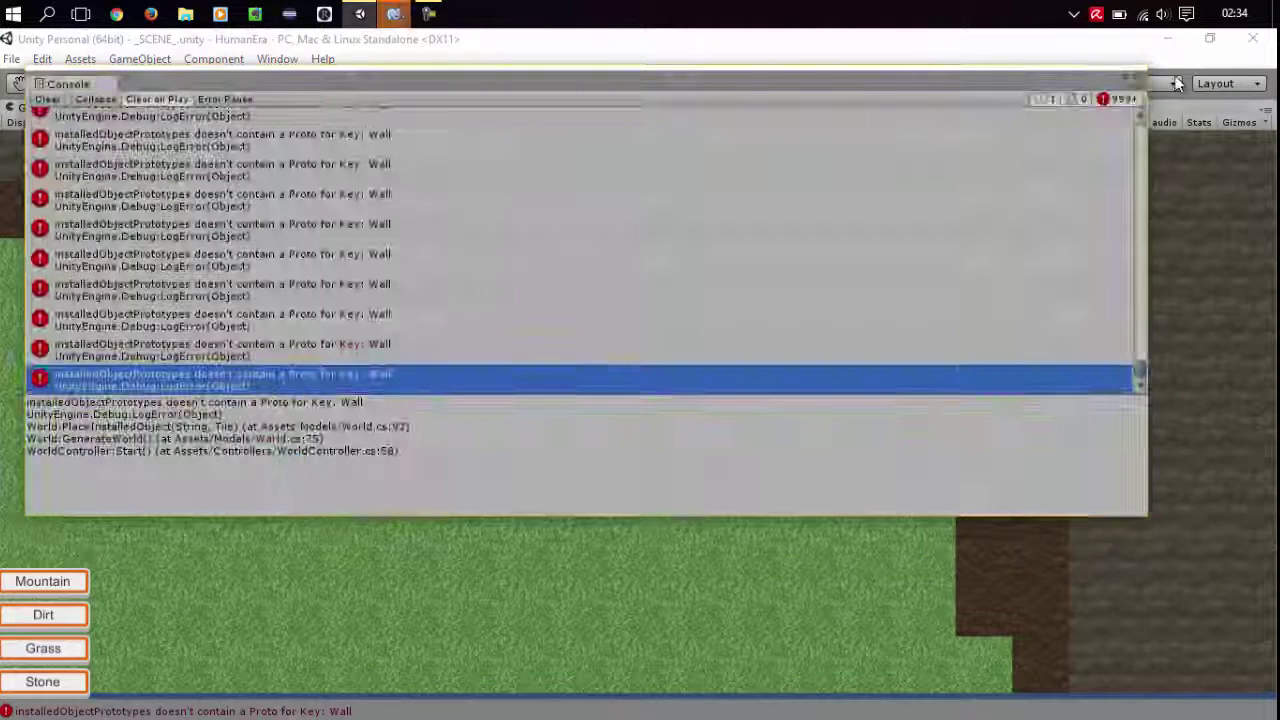
double_click(286, 375)
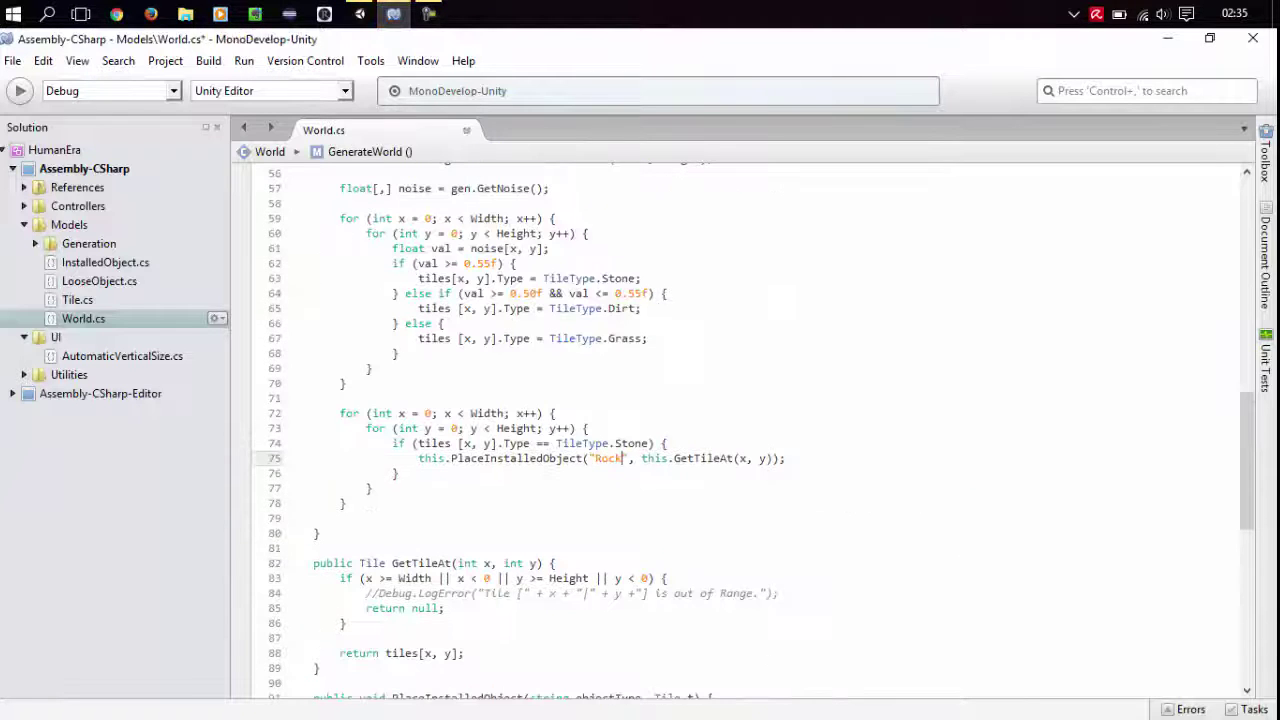
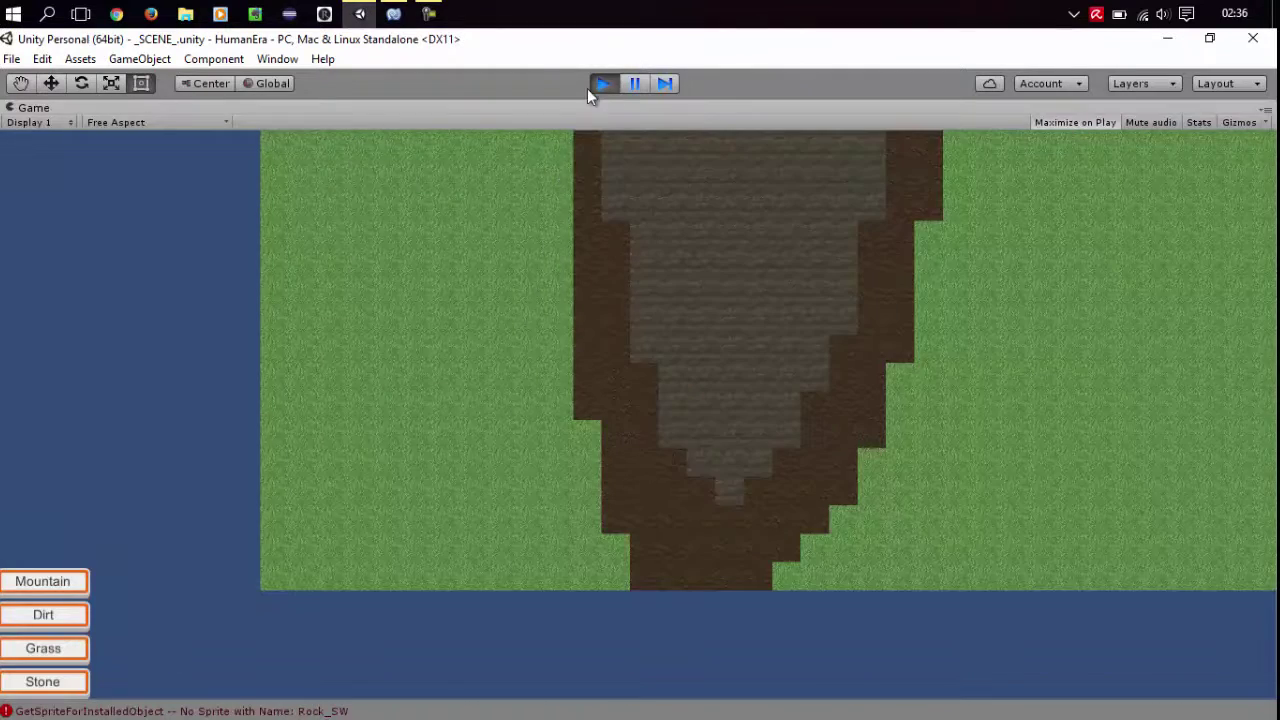
Undo the rock placement edit, then select rock sprite slices and rename one Rock_NW.
left_click(385, 8)
key("ctrl+z")
key("ctrl+z")
key("ctrl+z")
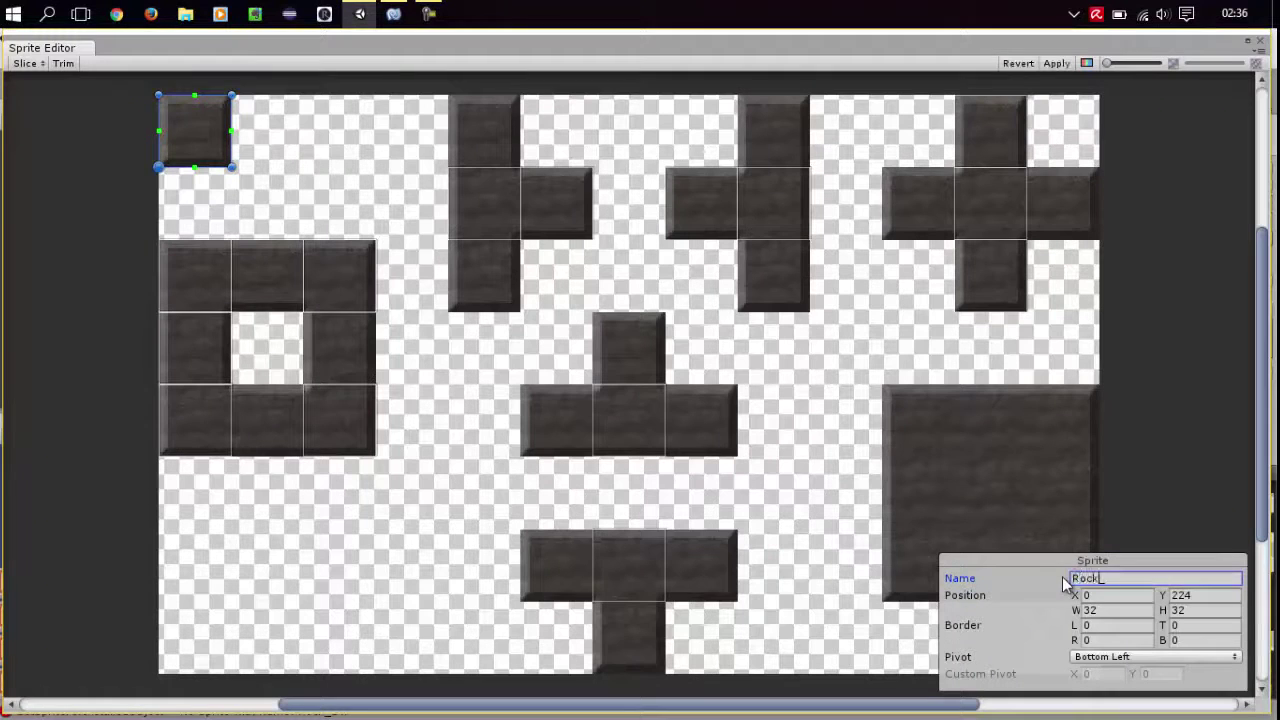
left_click(195, 275)
left_click(265, 275)
left_click(338, 275)
left_click(198, 340)
left_click(1030, 586)
left_click(195, 420)
left_click(338, 420)
left_click(1050, 580)
Rename the remaining rock sprite slices, apply the changes and close the Sprite Editor.
left_click(484, 204)
left_click(556, 204)
left_click(701, 204)
left_click(800, 207)
left_click(990, 204)
left_click(990, 131)
left_click(990, 232)
key("Escape")
left_click(630, 420)
left_click(629, 565)
left_click(1056, 63)
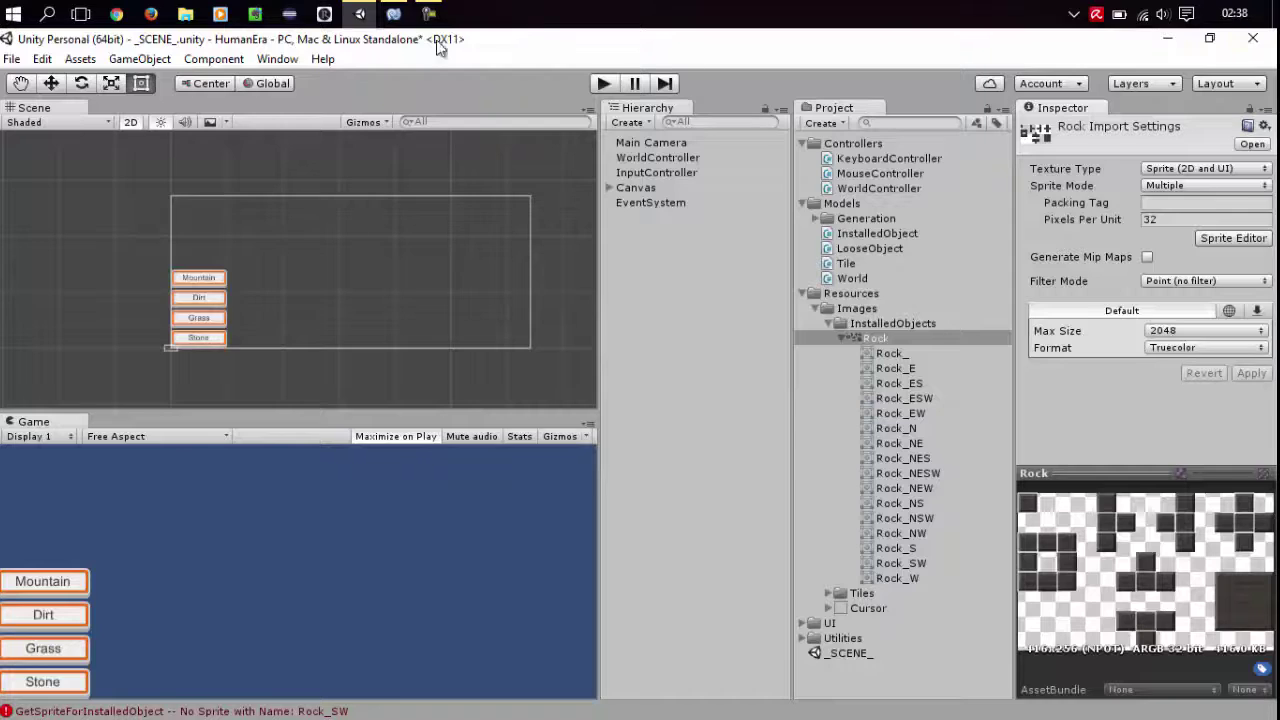
Run the game, then rename the LooseObject class to Inventory and save the script.
left_click(603, 83)
left_click(394, 13)
double_click(99, 281)
double_click(410, 214)
type("Inventory")
key("ctrl+s")
key("alt+Tab")
double_click(914, 233)
Rename the InstalledObject class to Furniture throughout the project with Refactor > Rename.
double_click(414, 230)
type("InstalledObject")
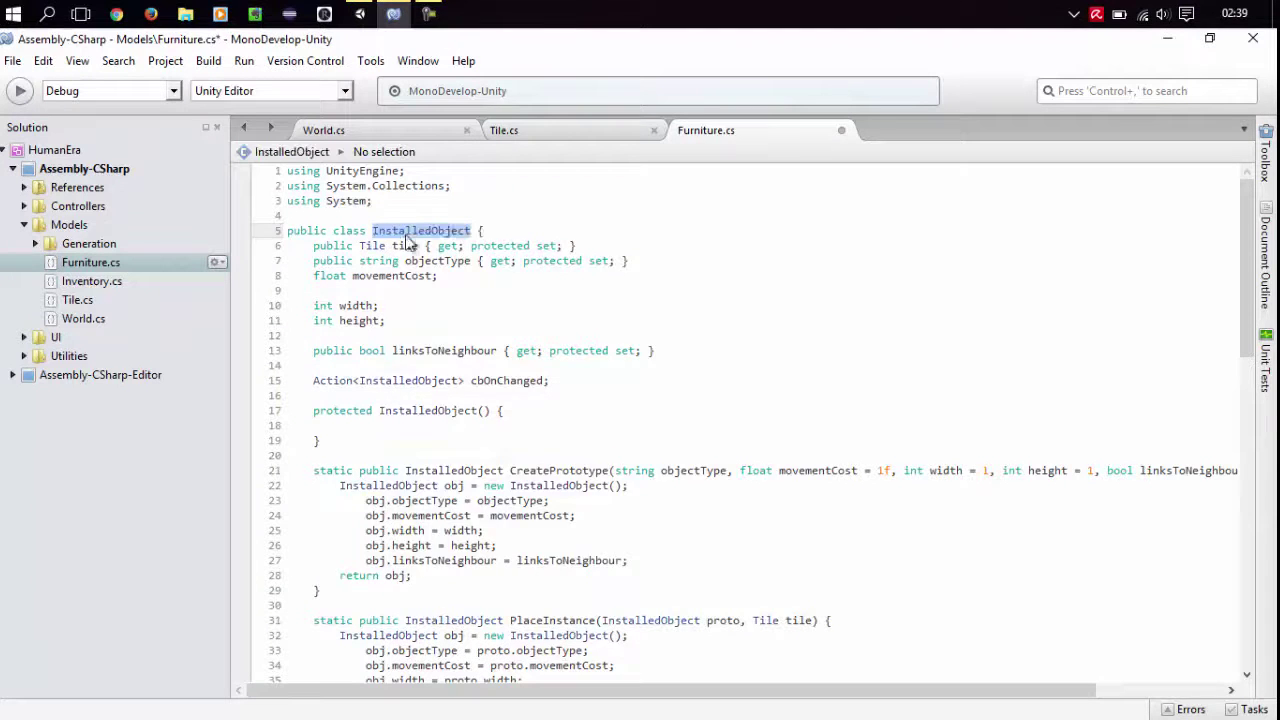
key("F2")
type("Furniture")
key("Return")
left_click(657, 455)
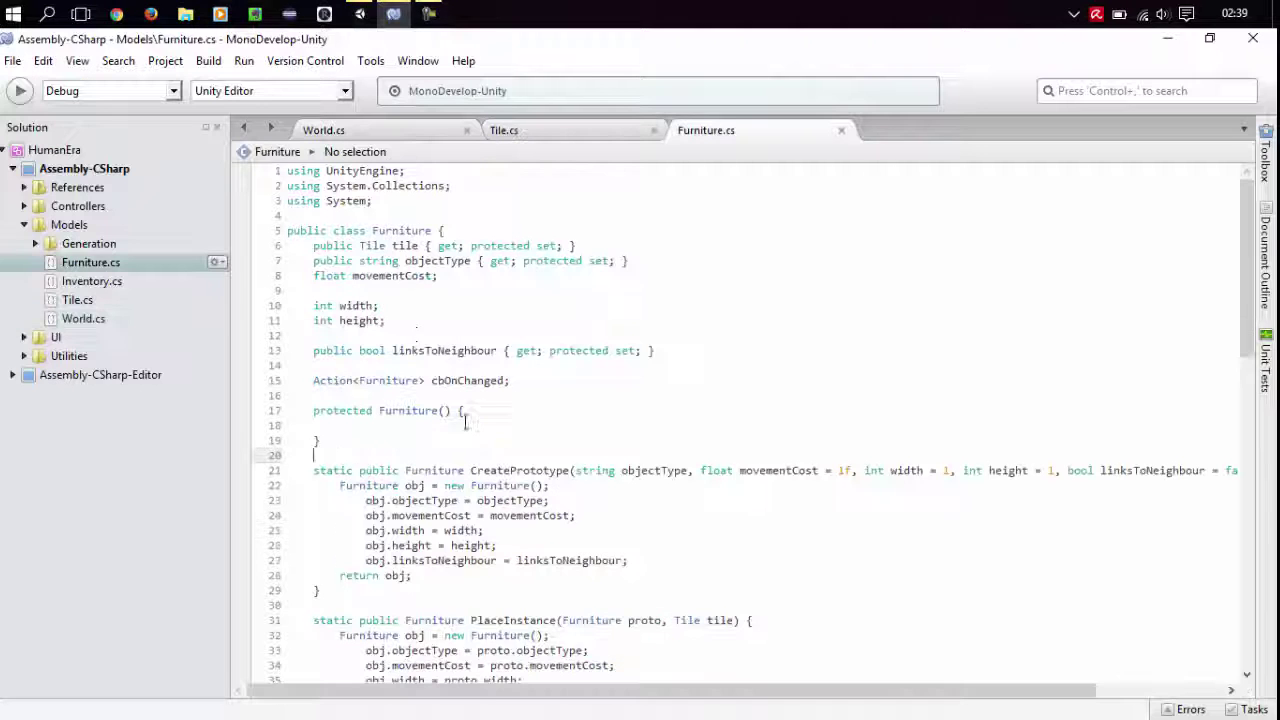
scroll(486, 620, "down", 10)
scroll(509, 620, "up", 8)
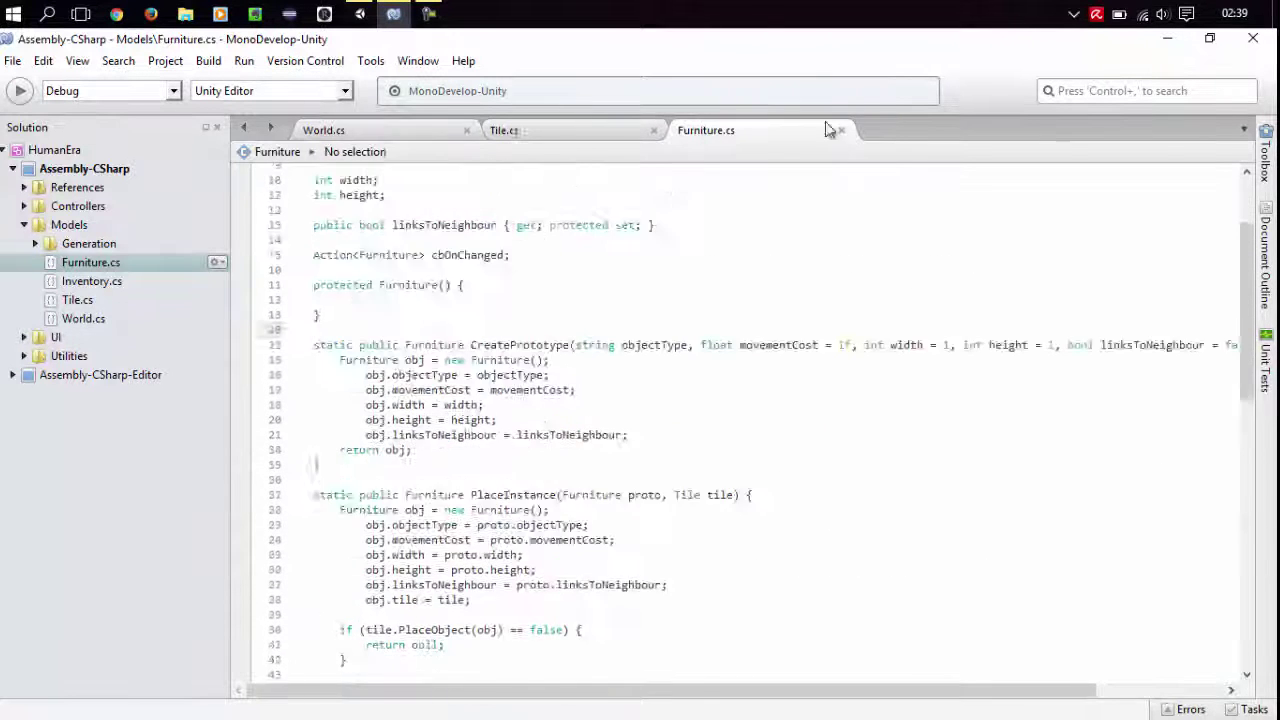
left_click(841, 130)
In Tile.cs, declare the field as 'Inventory inventory' and rename installedObject to furniture.
left_click(503, 130)
left_click(372, 470)
type("Inventory inventory")
double_click(474, 485)
key("F2")
type("furniture")
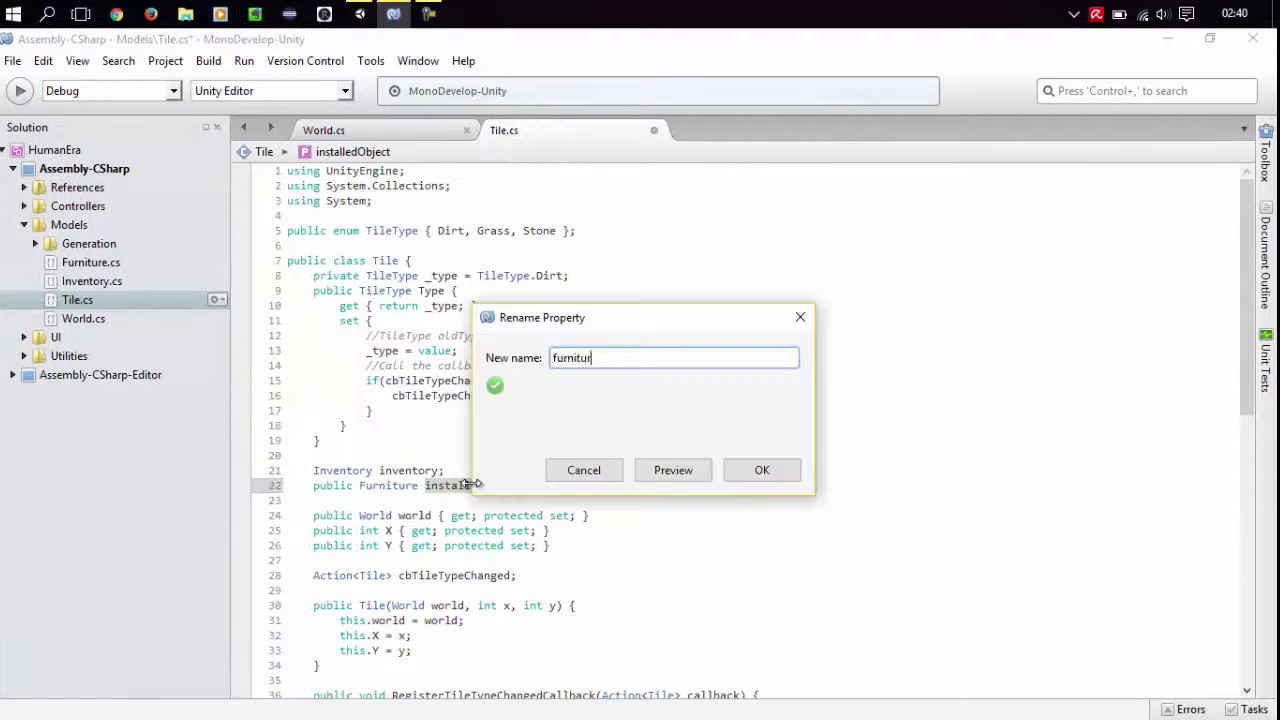
key("Return")
scroll(1245, 305, "down", 6)
Rename Tile's PlaceObject method to PlaceFurniture and its objInstance parameter to furnInstance.
left_click(420, 419)
key("F2")
type("PlaceFurniture")
key("Return")
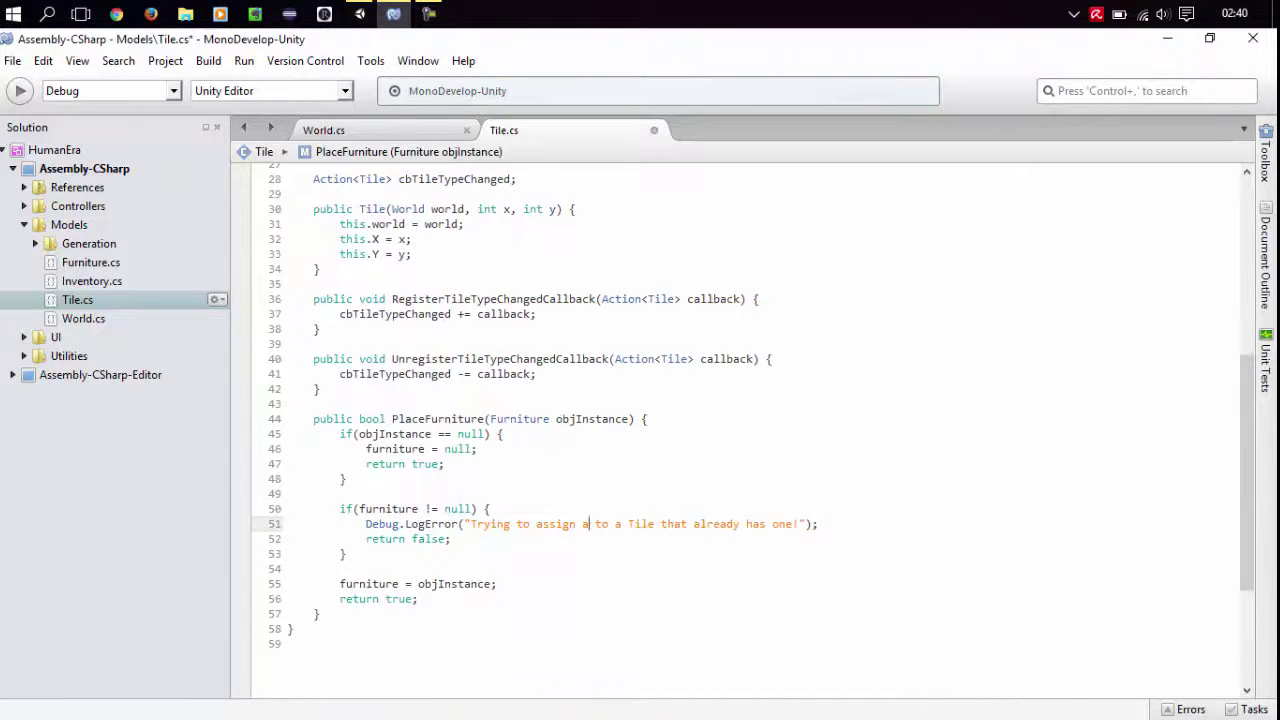
double_click(592, 419)
key("F2")
type("furnInstance")
key("Return")
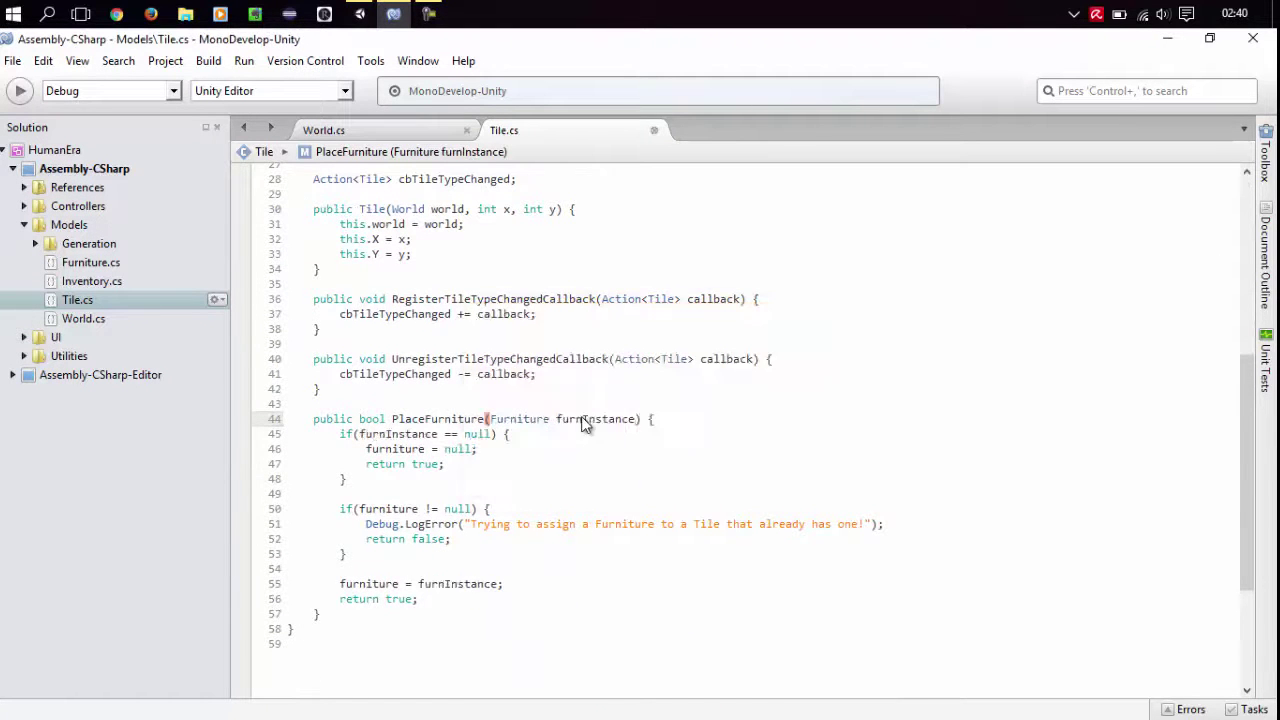
scroll(590, 410, "up", 9)
left_click(654, 130)
In World.cs, rename the prototypes dictionary to furniturePrototypes and the callback to cbFurnitureCreated.
left_click(553, 275)
key("F2")
key("Delete")
key("Delete")
key("Delete")
key("BackSpace")
key("BackSpace")
key("BackSpace")
type("furniture")
left_click(480, 350)
key("F2")
type("Furniture")
key("Return")
Rename CreateInstalledObjectPrototypes to CreateFurniturePrototypes.
scroll(489, 470, "down", 3)
left_click(450, 425)
key("F2")
type("Furniture")
key("Return")
left_click_drag(1255, 325, 1255, 470)
left_click(504, 412)
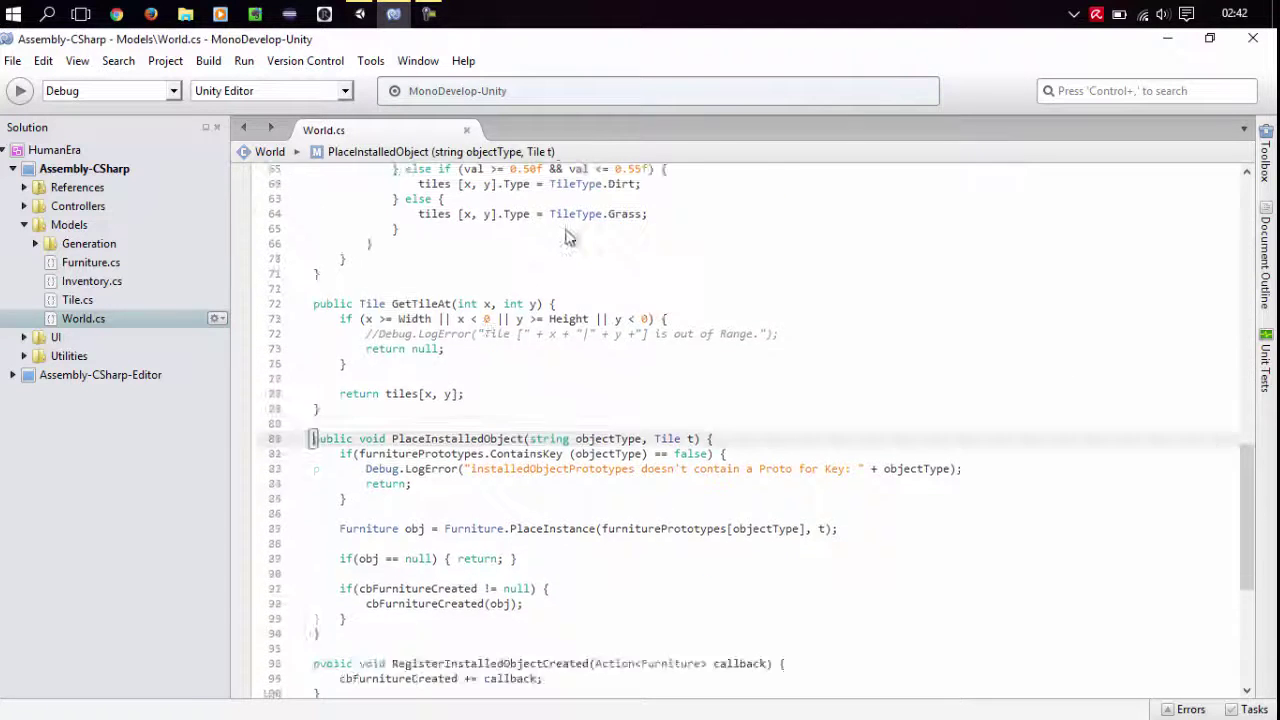
Rename World's PlaceInstalledObject method to PlaceFurniture.
scroll(1232, 355, "up", 10)
key("F2")
type("PlaceF")
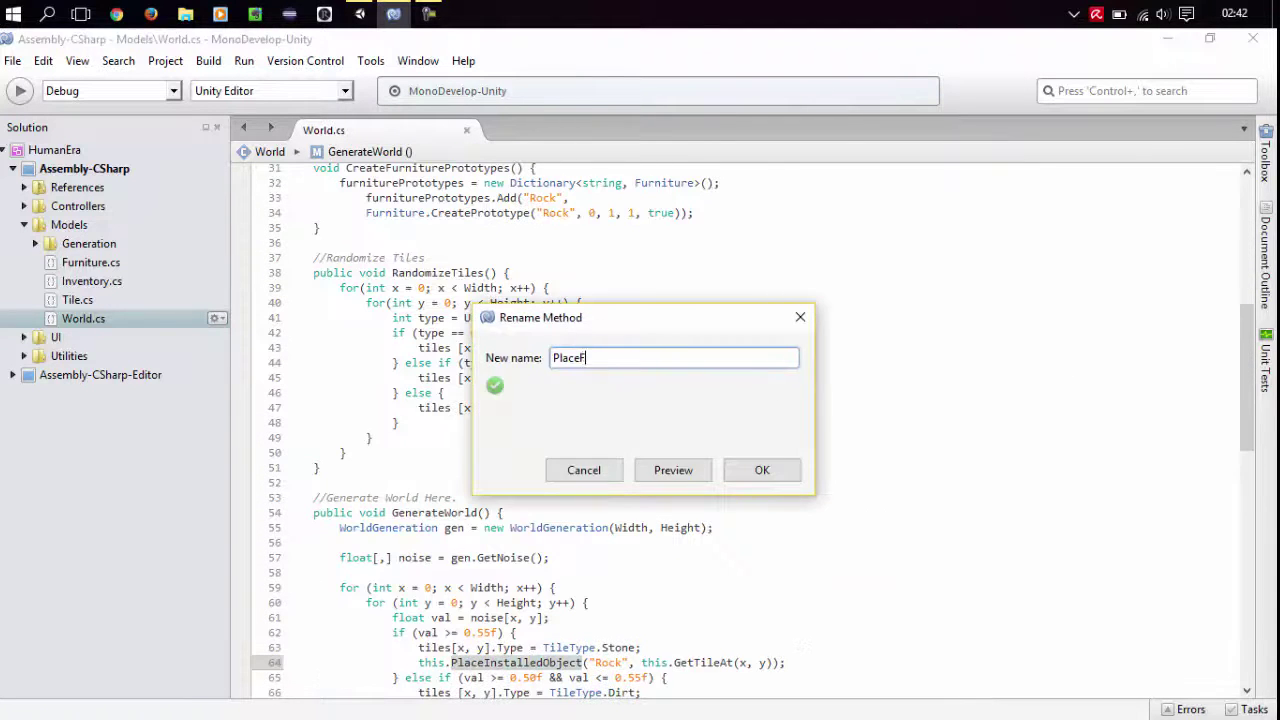
type("urniture")
key("Return")
left_click_drag(1247, 380, 1249, 540)
Rename the register and unregister methods to RegisterFurnitureCreated and UnregisterFurnitureCreated.
left_click(490, 574)
key("F2")
type("RegisterFurnitureCreated")
key("Return")
left_click(490, 634)
key("F2")
type("UnregisterFurnitureCreated")
double_click(77, 300)
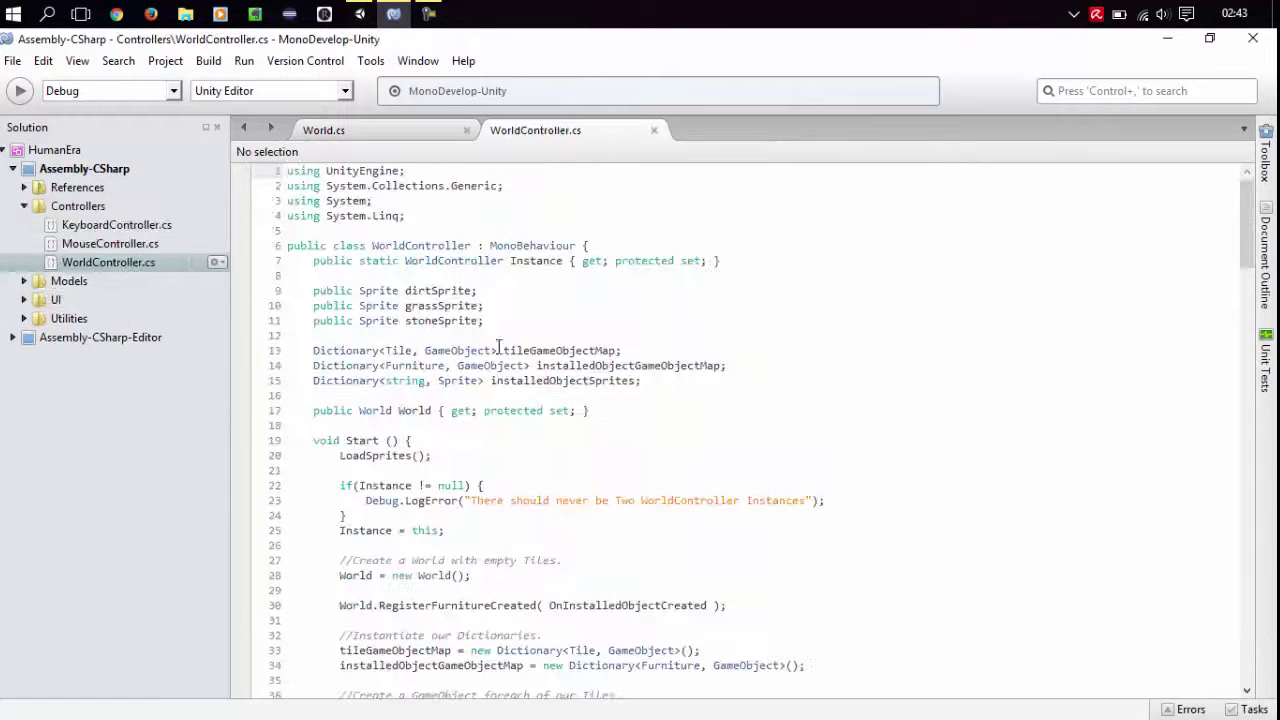
Rename the installedObject game-object map and sprites dictionary to furnitureGameObjectMap and furnitureSprites.
double_click(600, 365)
key("F2")
left_click_drag(537, 365, 594, 365)
type("furniture")
key("Return")
double_click(617, 381)
key("F2")
left_click_drag(491, 381, 588, 381)
type("furniture")
key("Return")
Rename OnInstalledObjectCreated to OnFurnitureCreated and change the sprite path to Images/Furniture/.
left_click(620, 515)
key("F2")
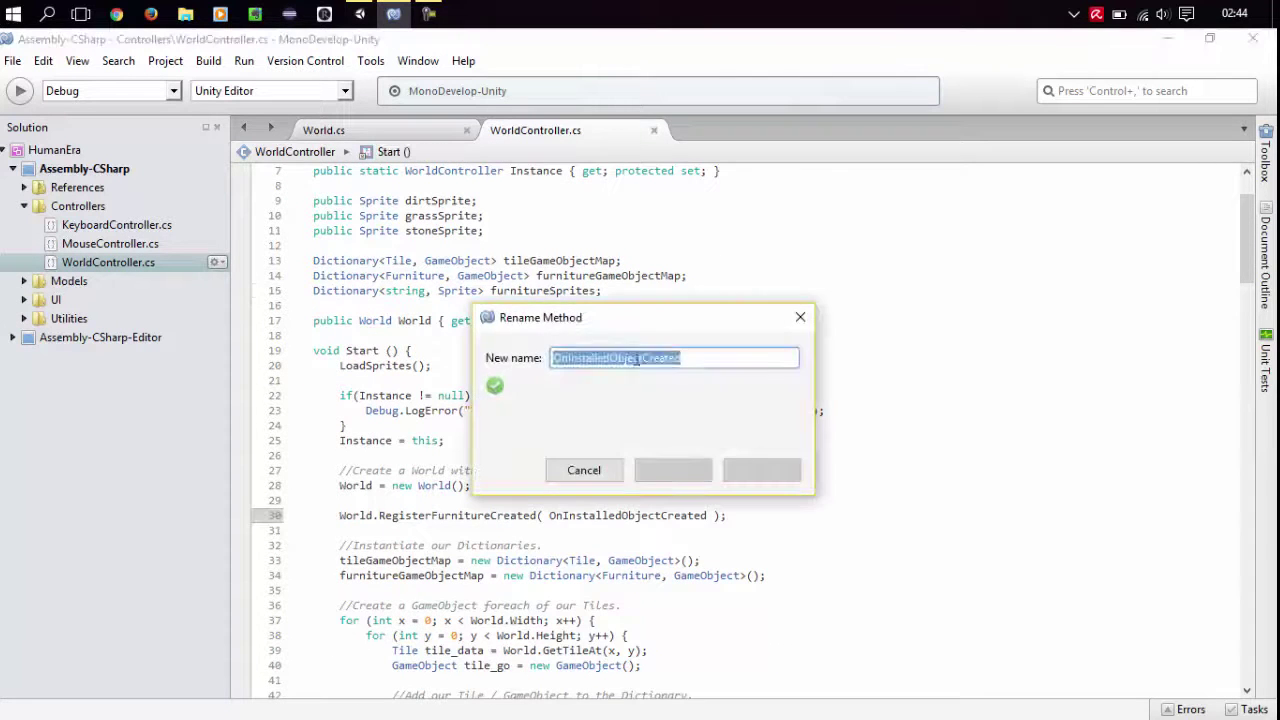
type("Furniture")
key("Return")
scroll(760, 430, "down", 14)
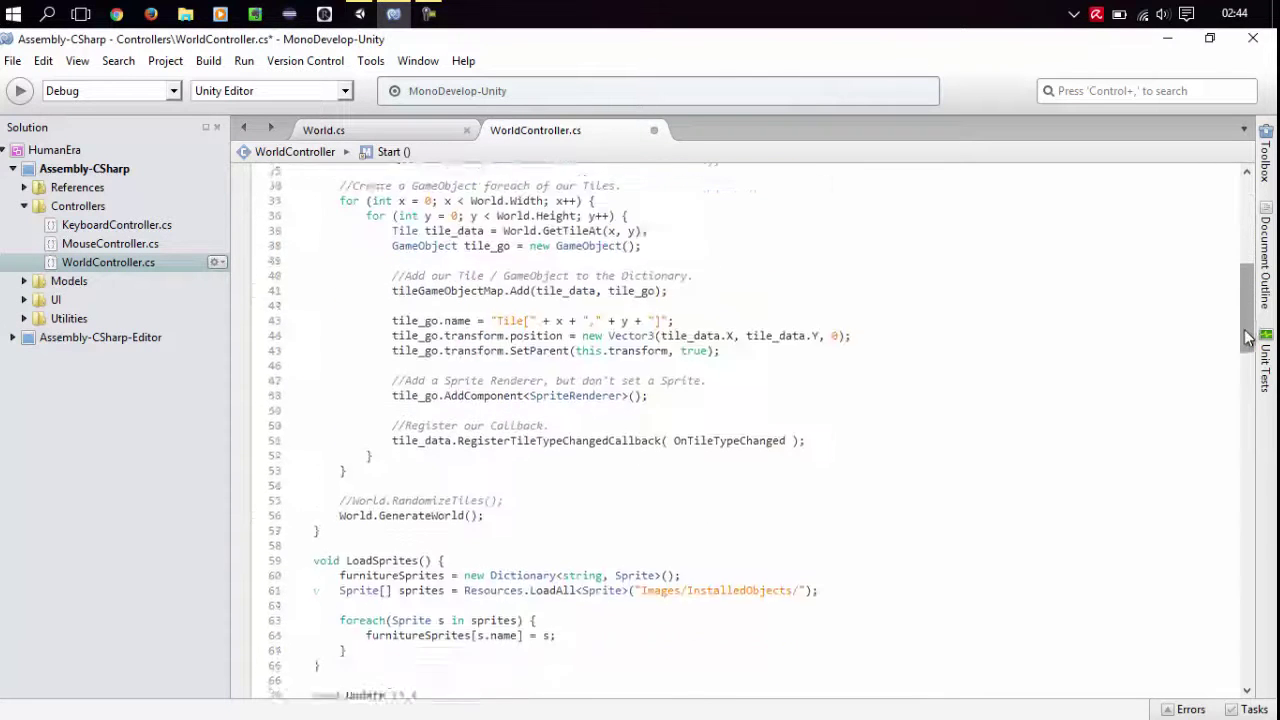
key("alt+Tab")
key("alt+Tab")
type("iture")
scroll(1244, 352, "down", 1)
left_click_drag(1244, 352, 1234, 493)
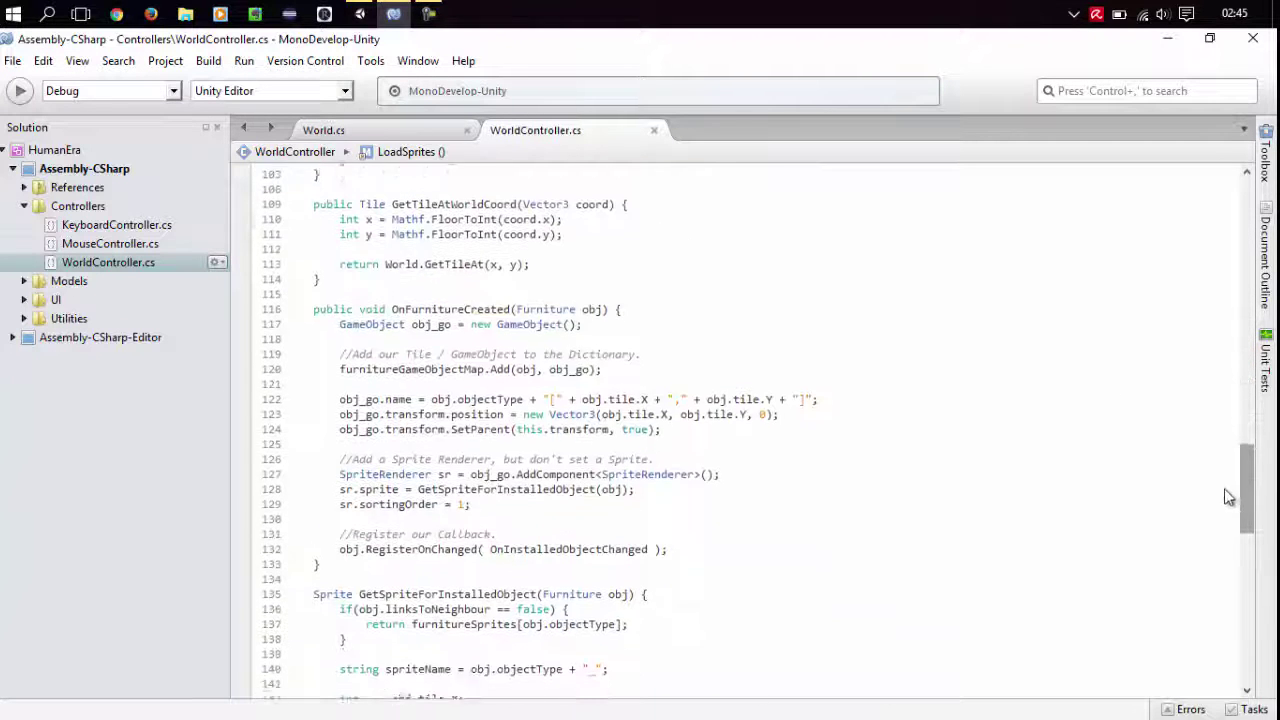
Rename OnFurnitureCreated's obj parameter to furn and OnInstalledObjectChanged to OnFurnitureChanged.
left_click(598, 300)
key("F2")
type("furn")
key("Return")
left_click(571, 538)
key("F2")
type("Furniture")
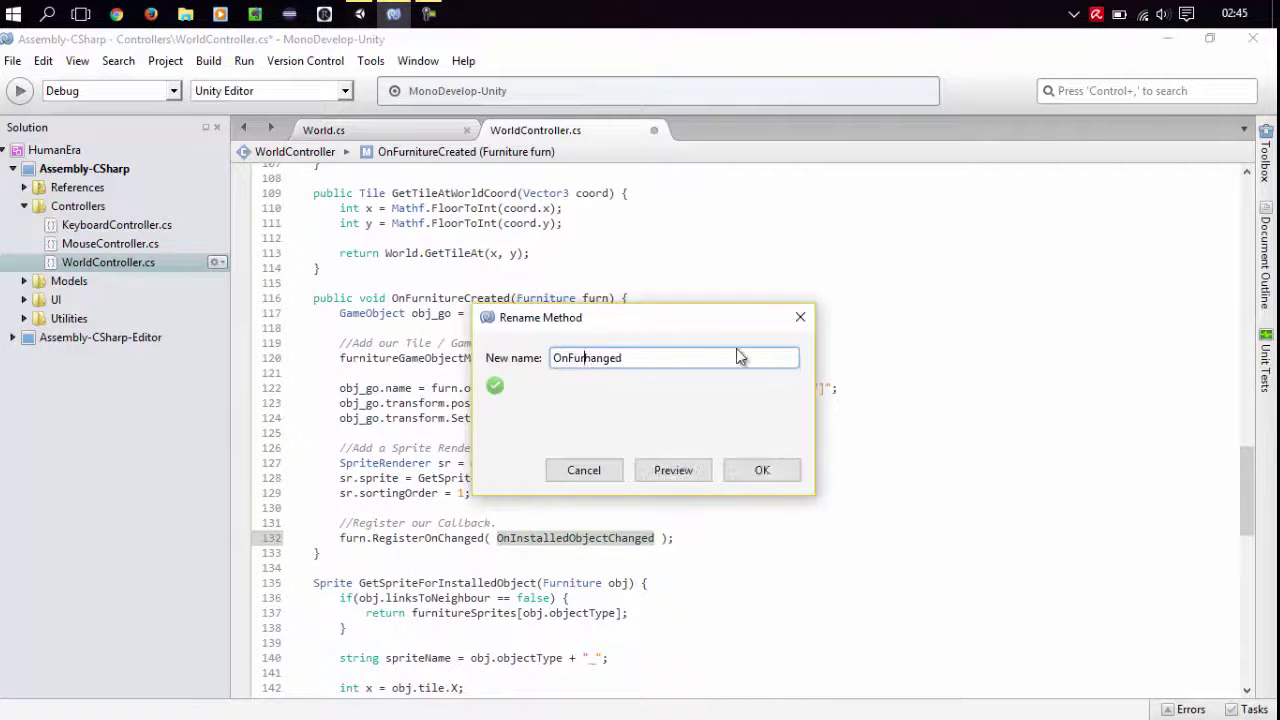
key("Return")
Rename GetSpriteForInstalledObject to GetSpriteForFurniture and its obj parameter to furn.
left_click(550, 478)
key("F2")
type("Furniture")
key("Return")
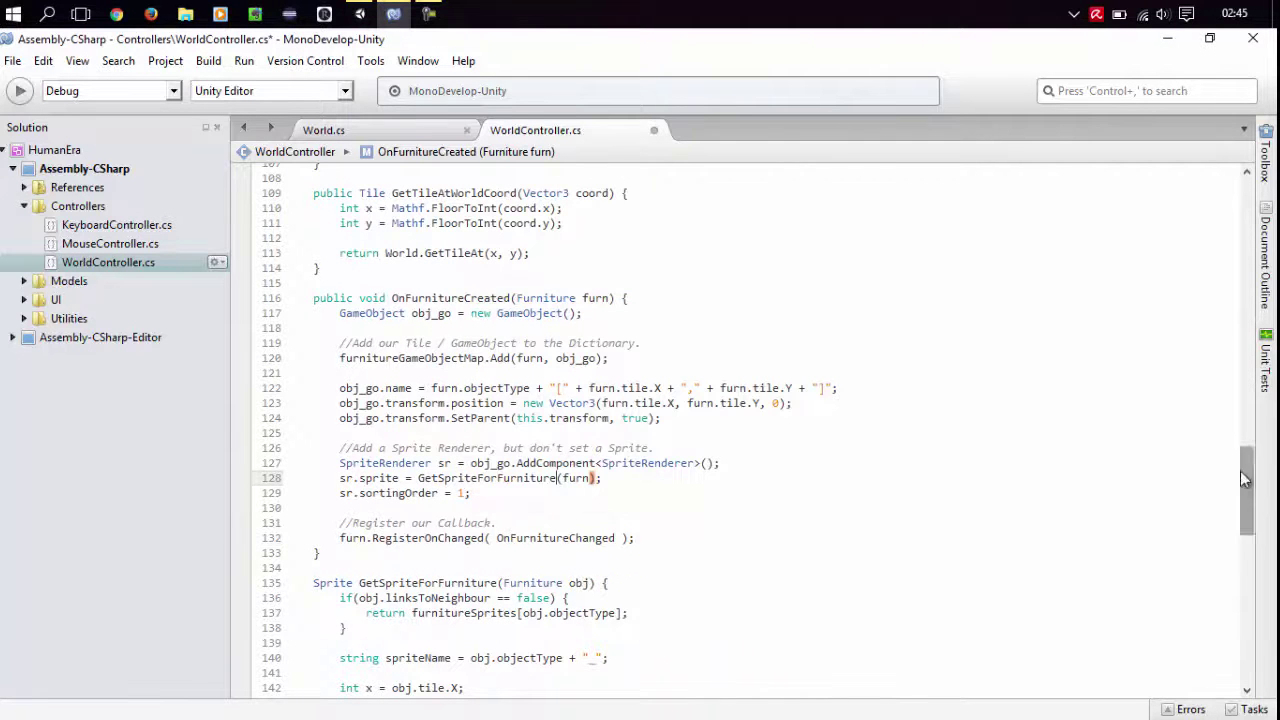
scroll(1253, 490, "down", 4)
left_click(597, 429)
key("F2")
type("furn")
key("Return")
Update the log messages to GetSpriteForFurniture and OnFurnitureChanged, save, and run the game in Unity.
scroll(540, 591, "down", 2)
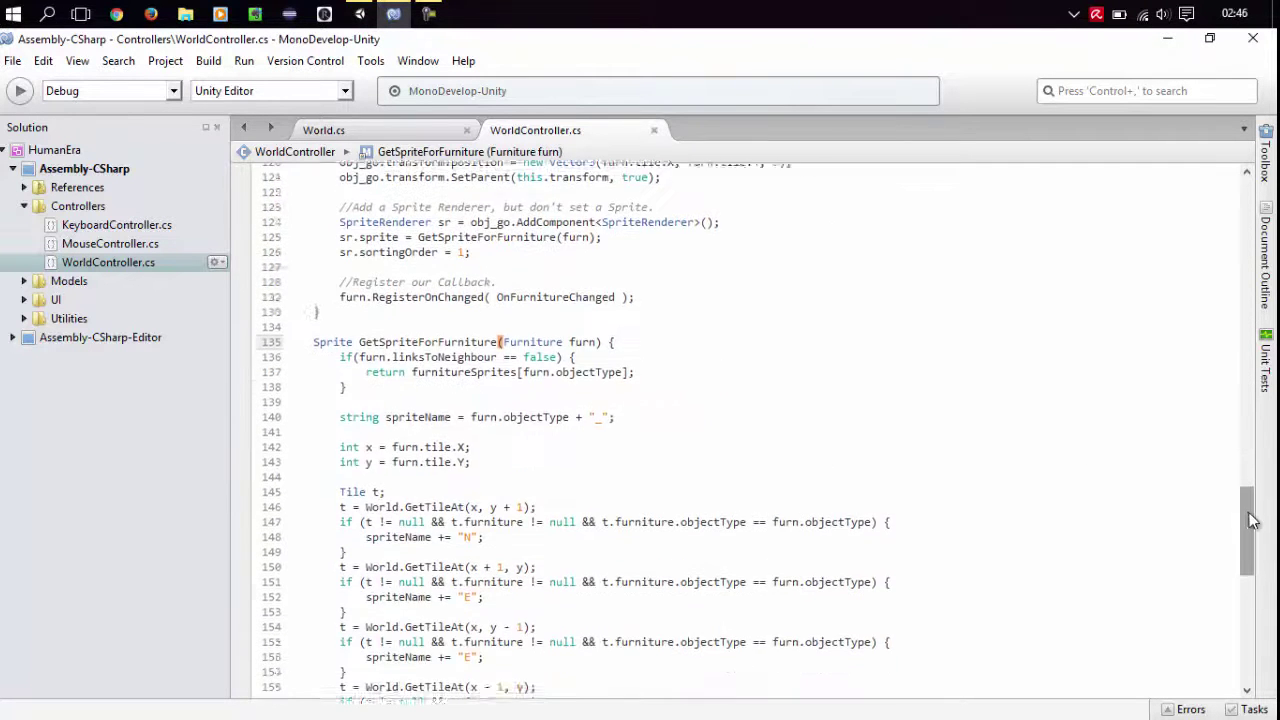
double_click(518, 409)
type("GetSpriteForFurniture")
double_click(346, 594)
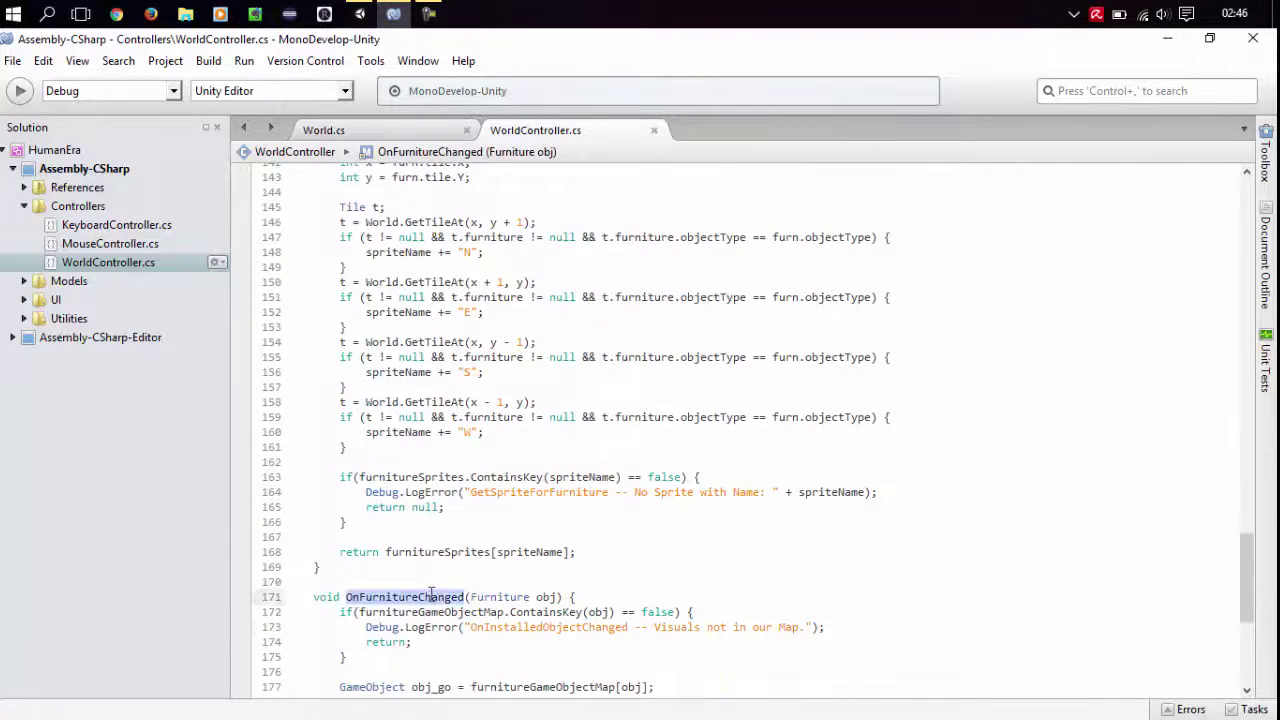
key("ctrl+c")
double_click(528, 624)
key("ctrl+v")
left_click(359, 13)
left_click(604, 83)
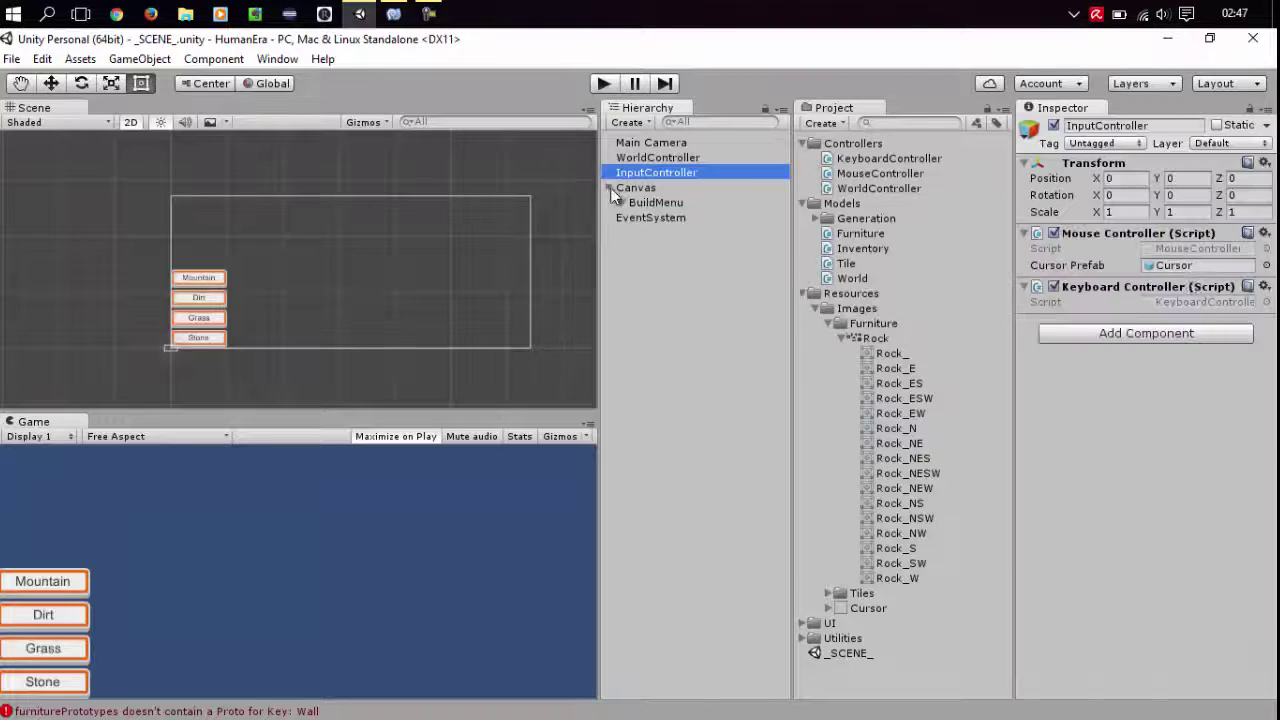
Play the game, paint a line of mountain walls, then a dirt column through the grass.
left_click(604, 83)
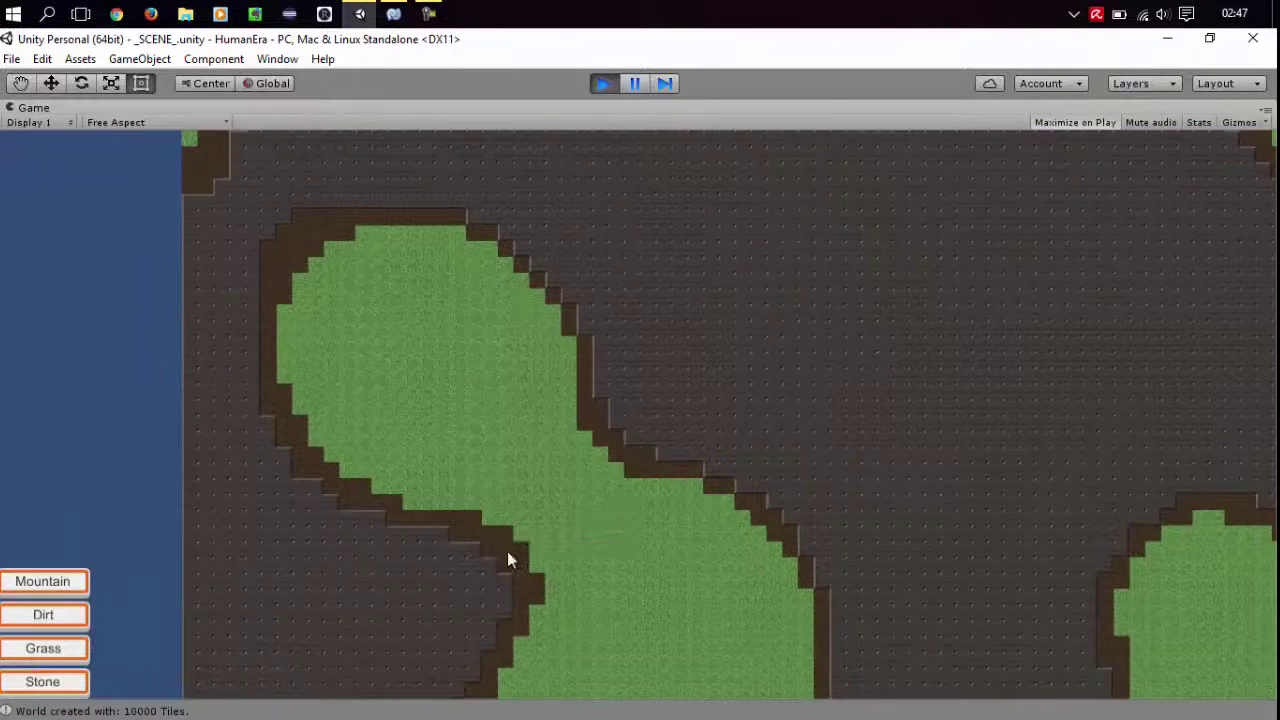
left_click_drag(507, 551, 613, 542)
left_click(45, 614)
mouse_move(250, 548)
left_mouse_down()
mouse_move(412, 269)
mouse_move(516, 296)
left_mouse_up()
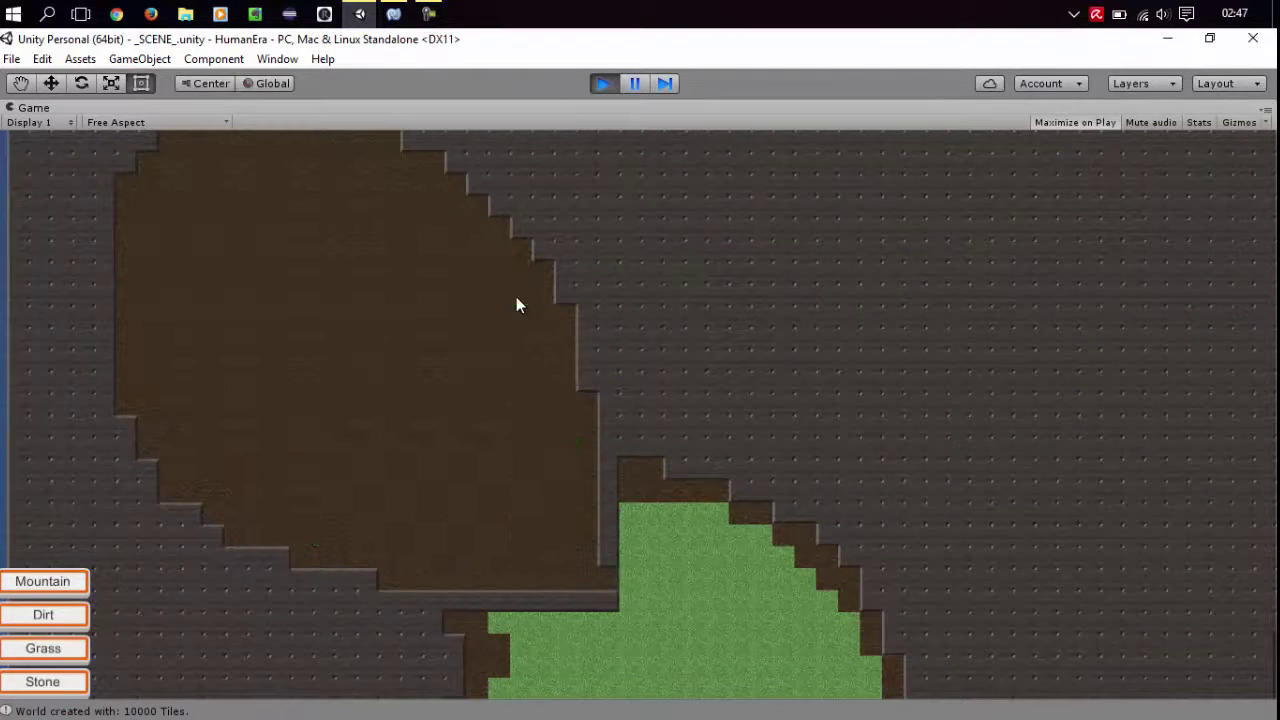
scroll(517, 300, "down", 3)
scroll(697, 426, "up", 3)
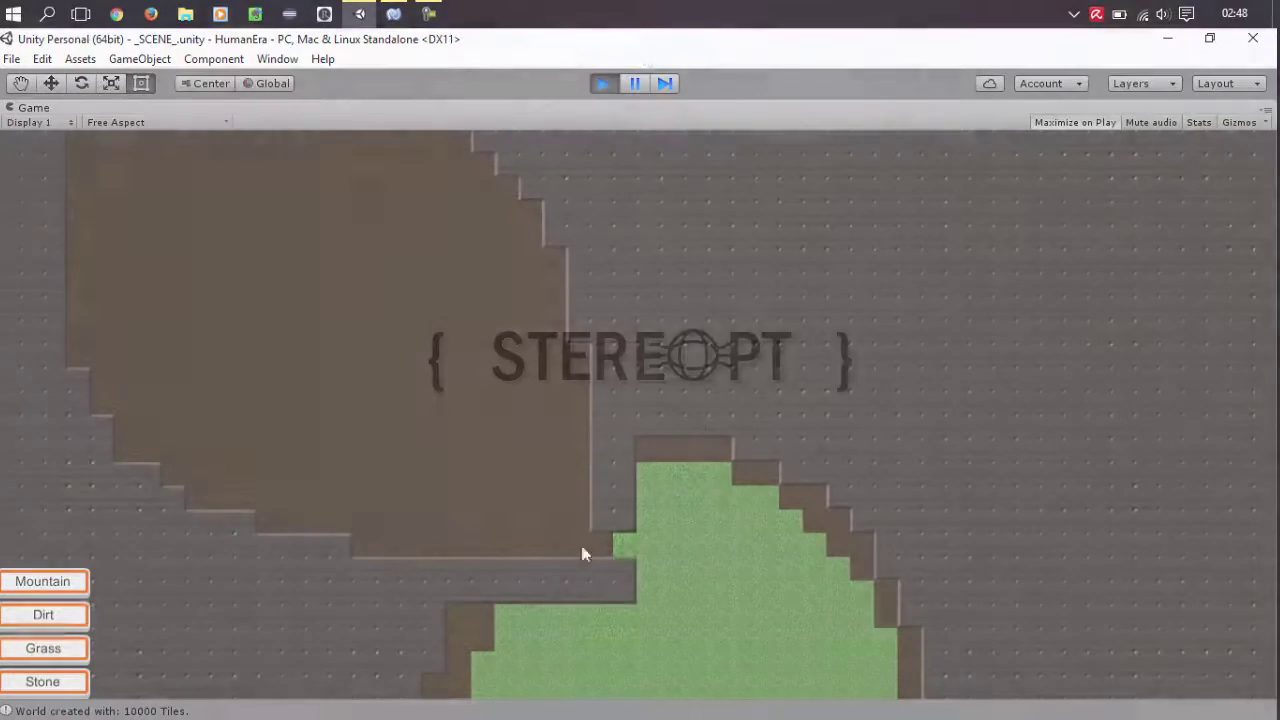